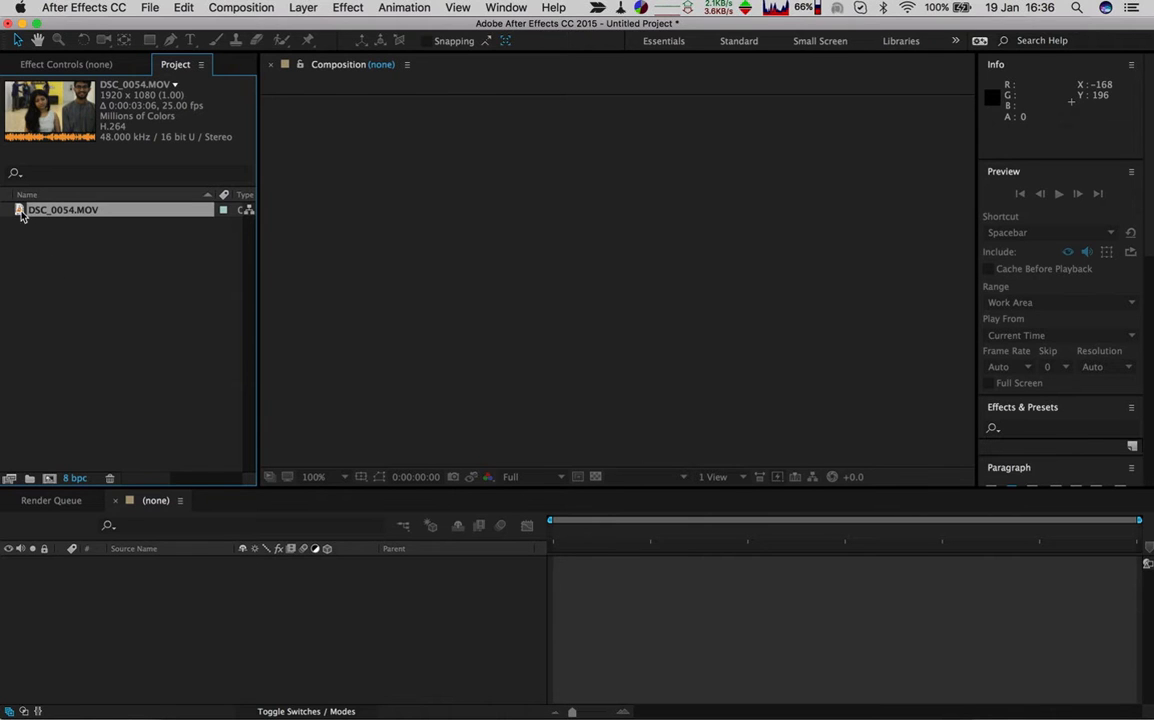
Play the DSC_0054.MOV footage in its own viewer to review the clip, and close the viewer.
{"action": "double_click", "coordinate": [17, 211]}
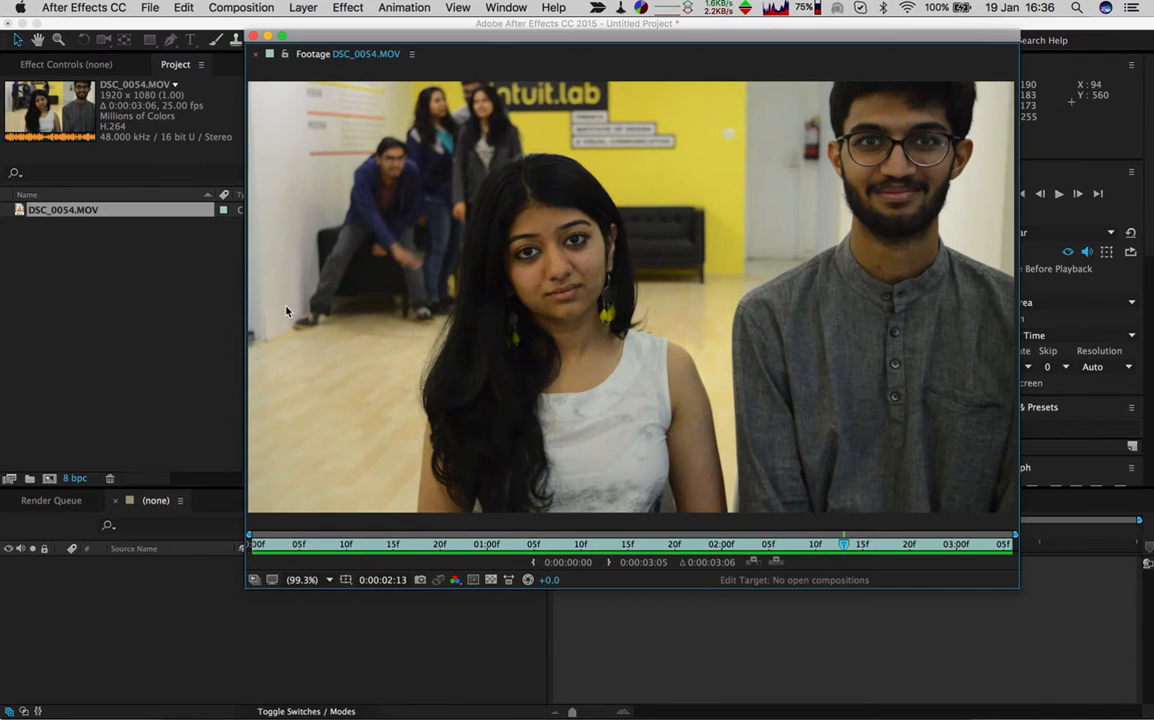
{"action": "key", "text": "space"}
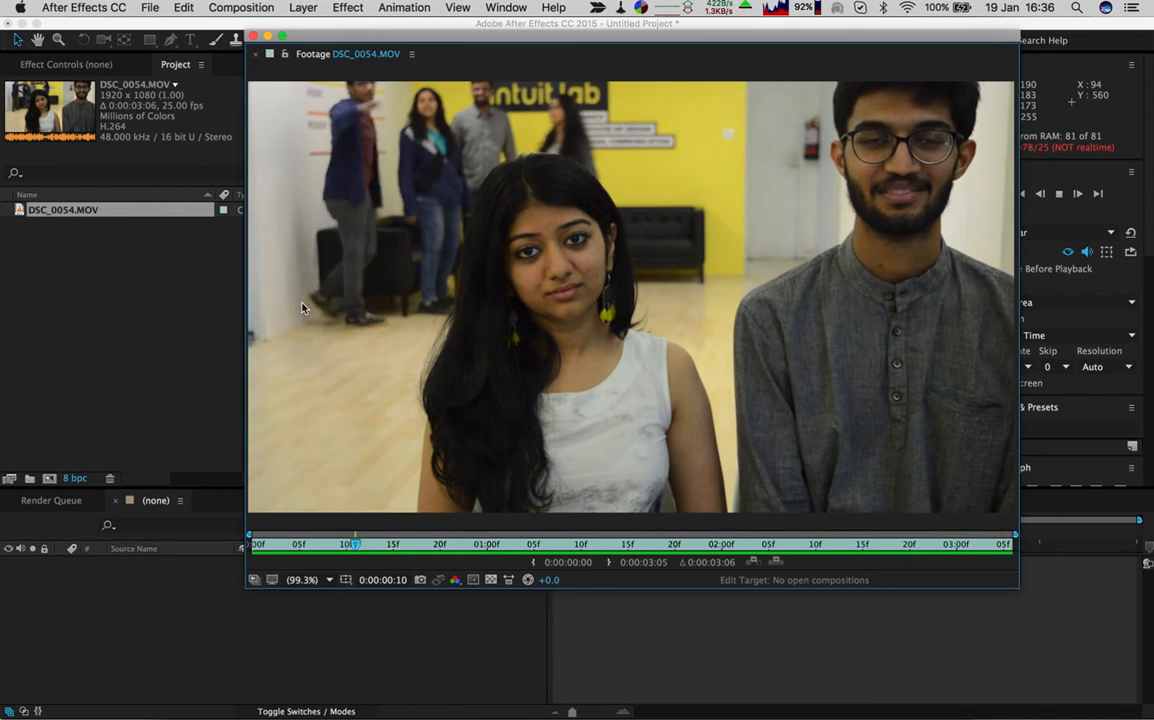
{"action": "left_click", "coordinate": [253, 36]}
{"action": "left_click", "coordinate": [103, 285]}
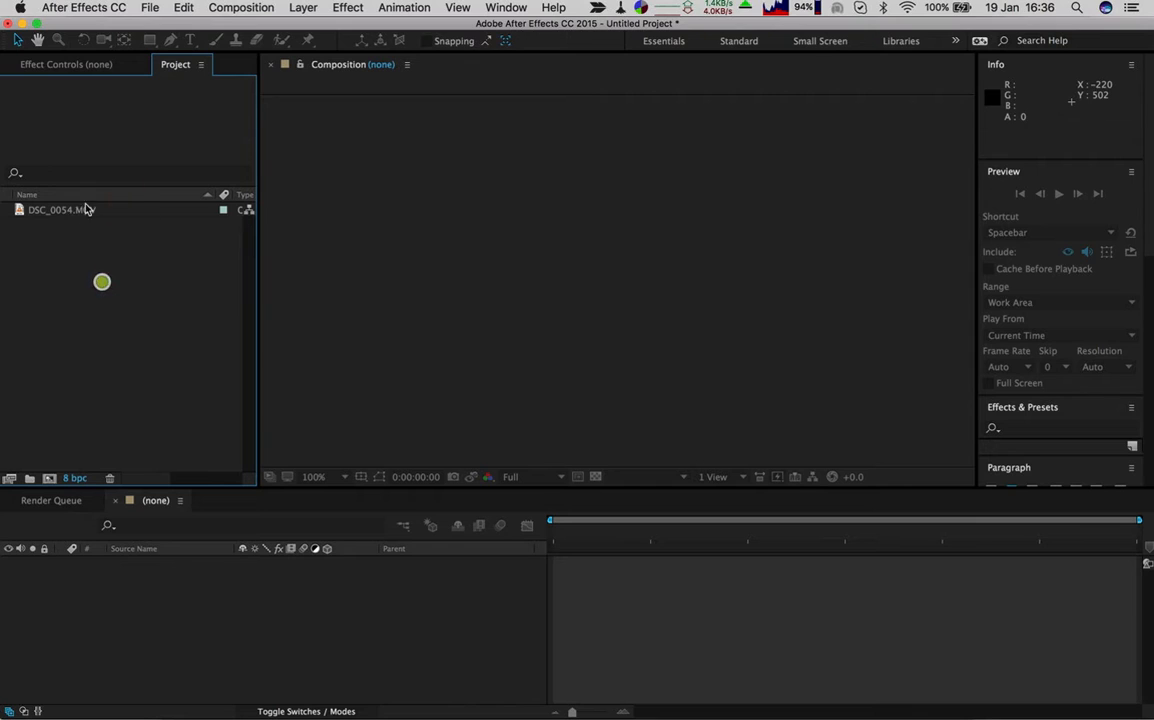
Create a composition from the DSC_0054.MOV footage and fit the full frame in the composition view.
{"action": "left_click", "coordinate": [51, 211]}
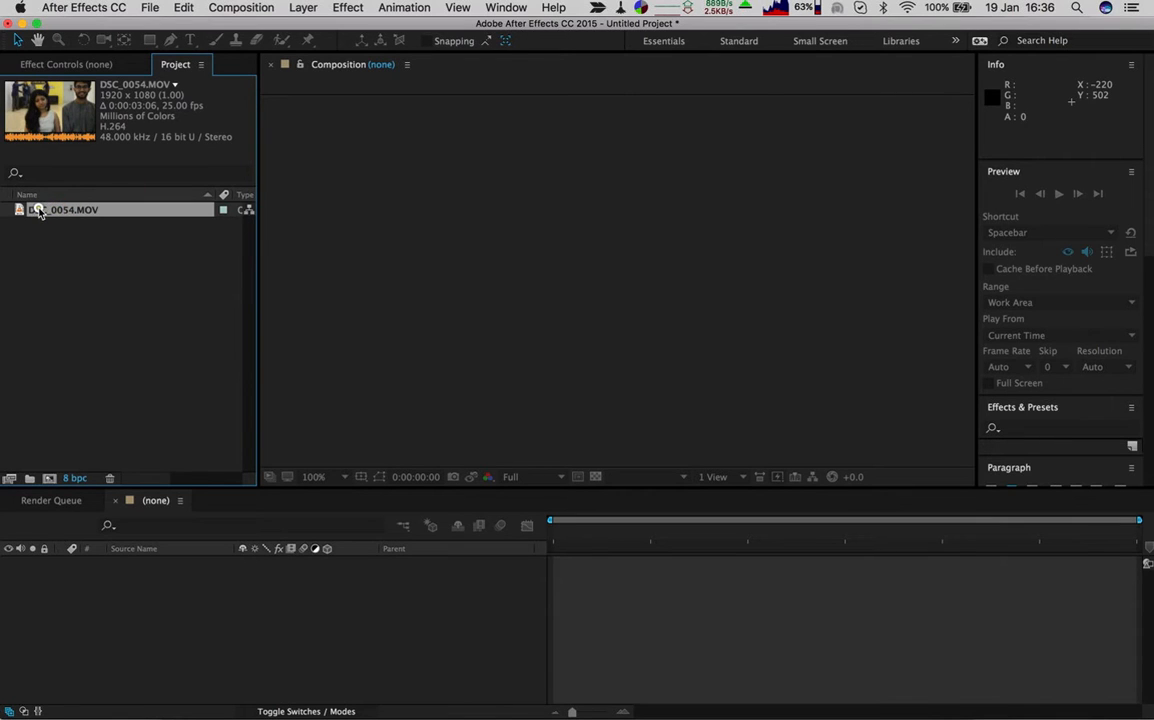
{"action": "left_click_drag", "start_coordinate": [38, 212], "coordinate": [137, 595]}
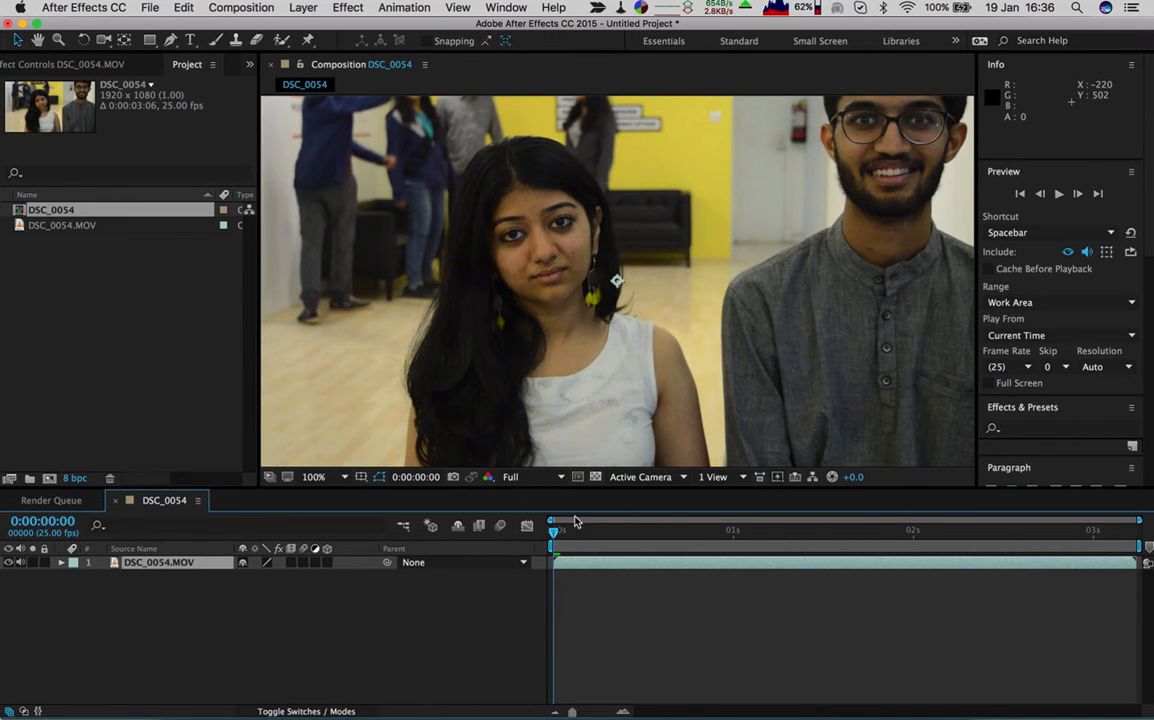
{"action": "left_click_drag", "start_coordinate": [556, 535], "coordinate": [707, 537]}
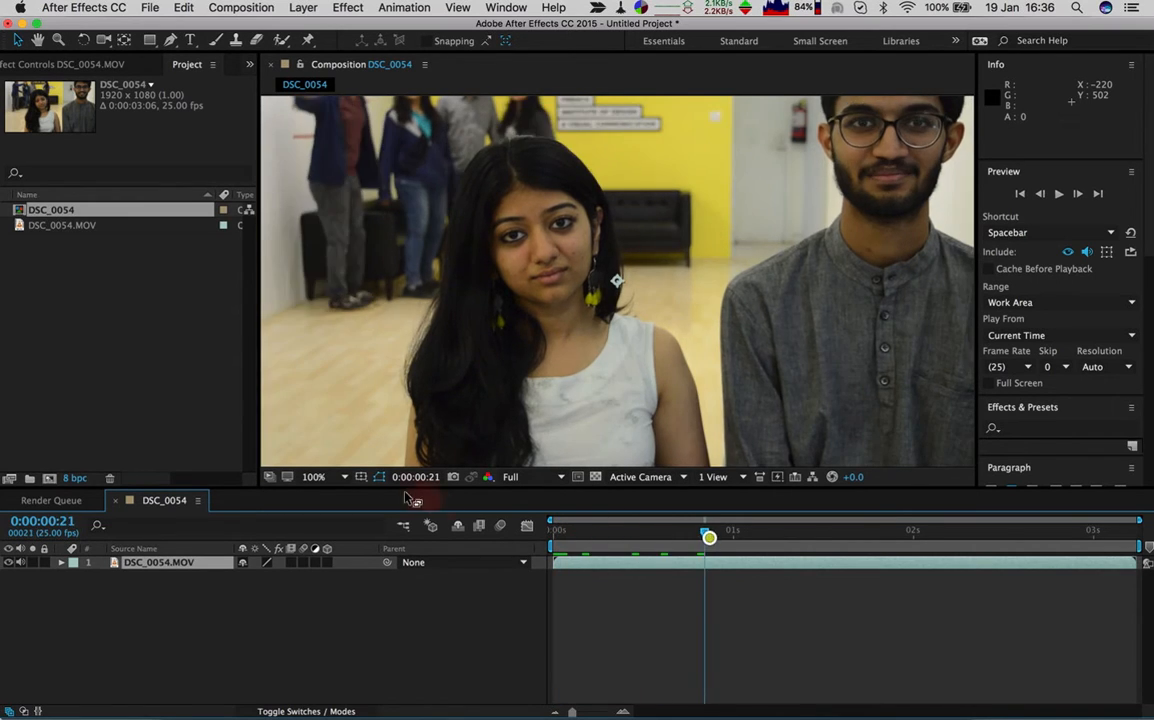
{"action": "left_click", "coordinate": [347, 479]}
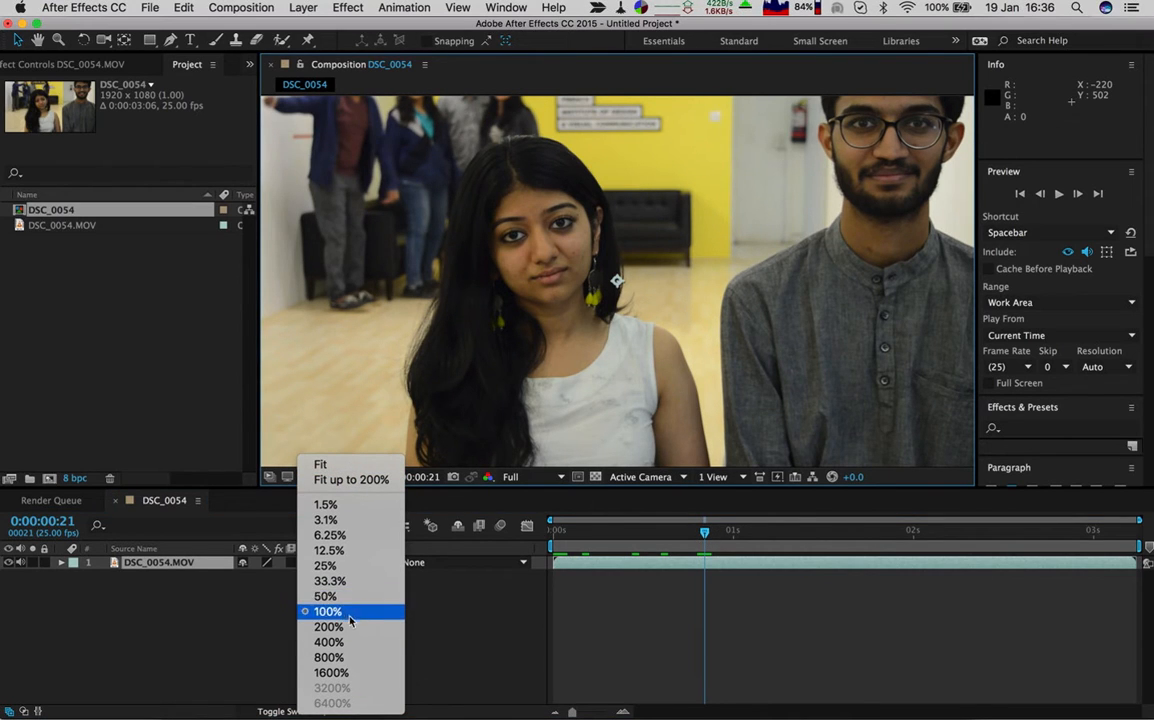
{"action": "left_click", "coordinate": [345, 479]}
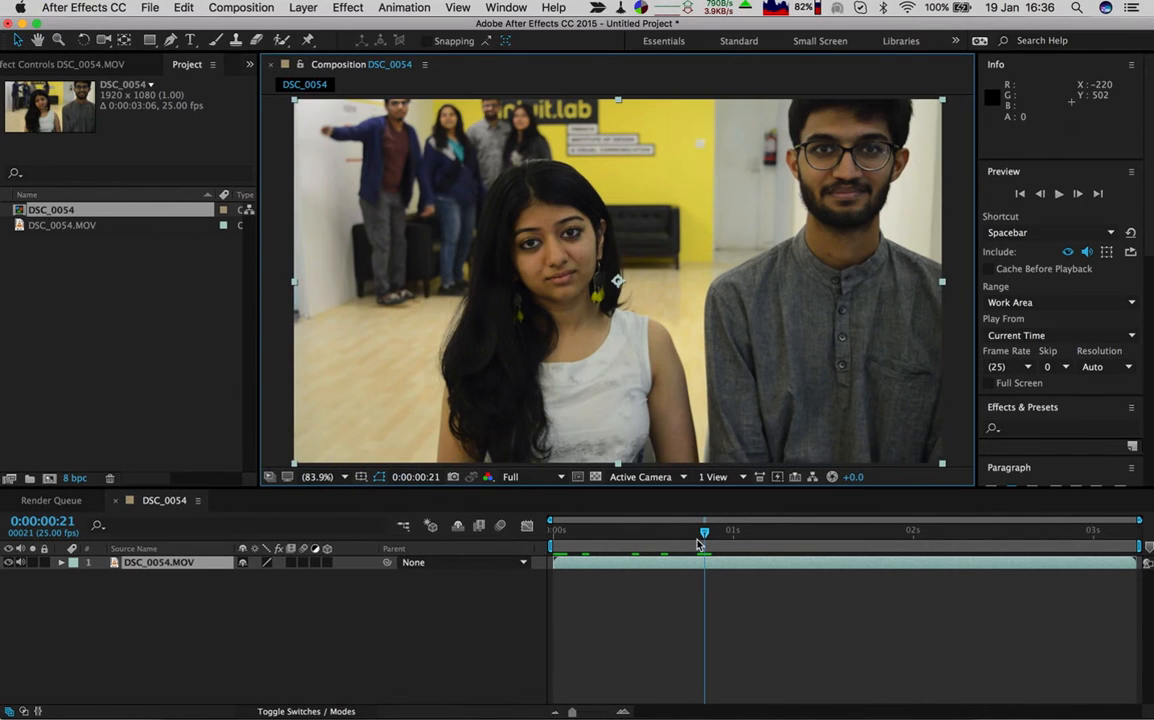
Enable time remapping on the DSC_0054.MOV layer with the current time at 0:00:02:02.
{"action": "left_click_drag", "start_coordinate": [708, 537], "coordinate": [927, 544]}
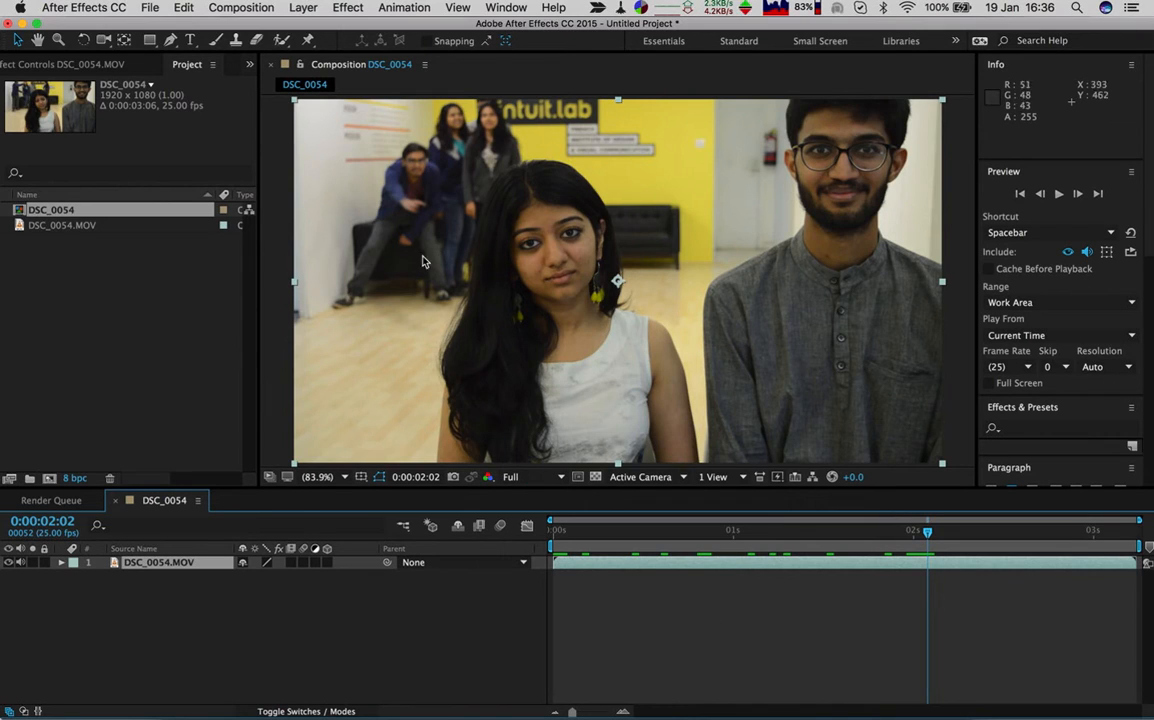
{"action": "left_click", "coordinate": [303, 8]}
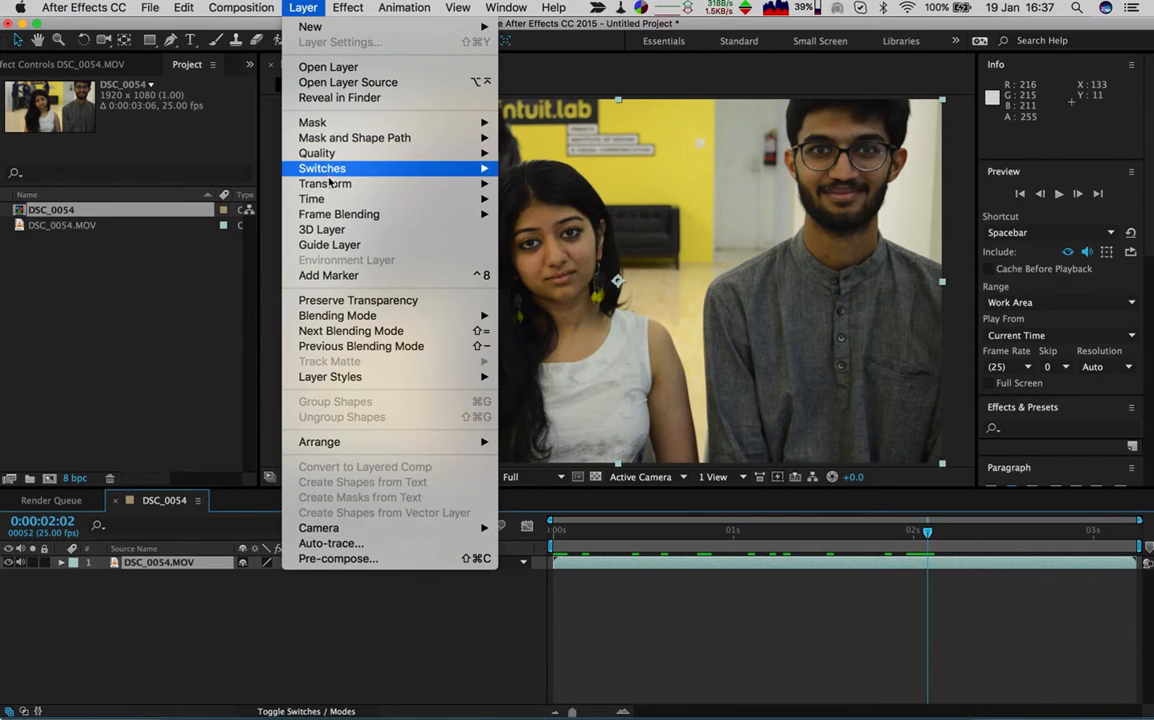
{"action": "mouse_move", "coordinate": [310, 198]}
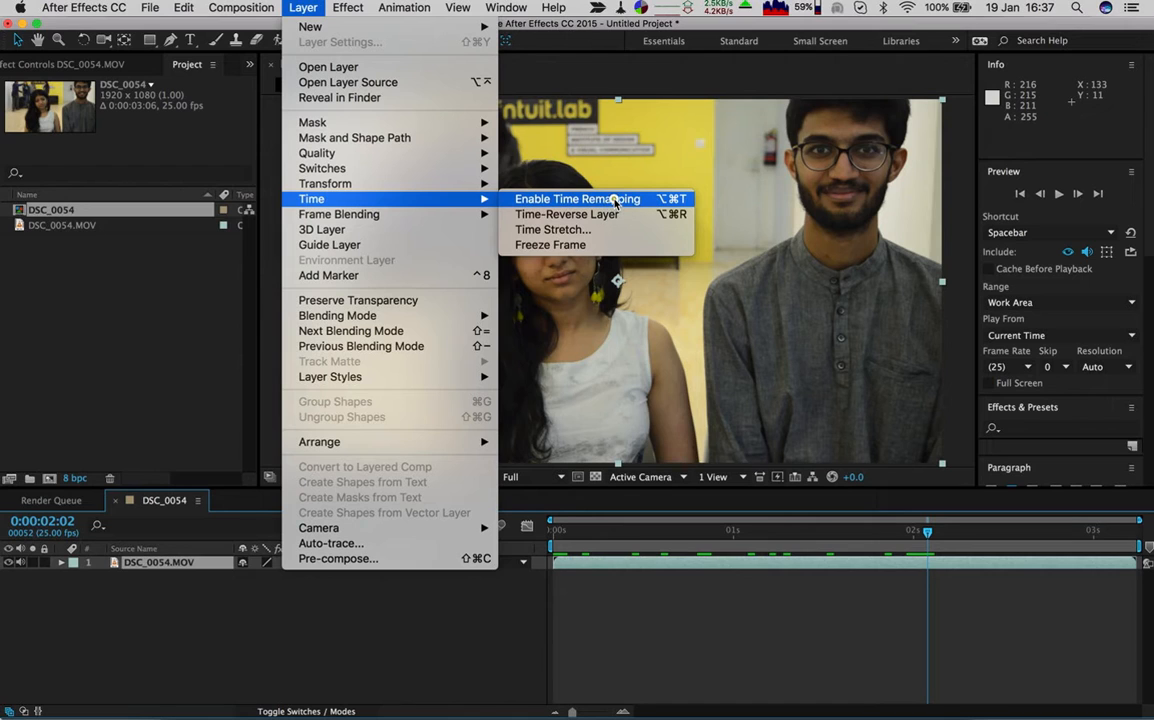
{"action": "left_click", "coordinate": [578, 199]}
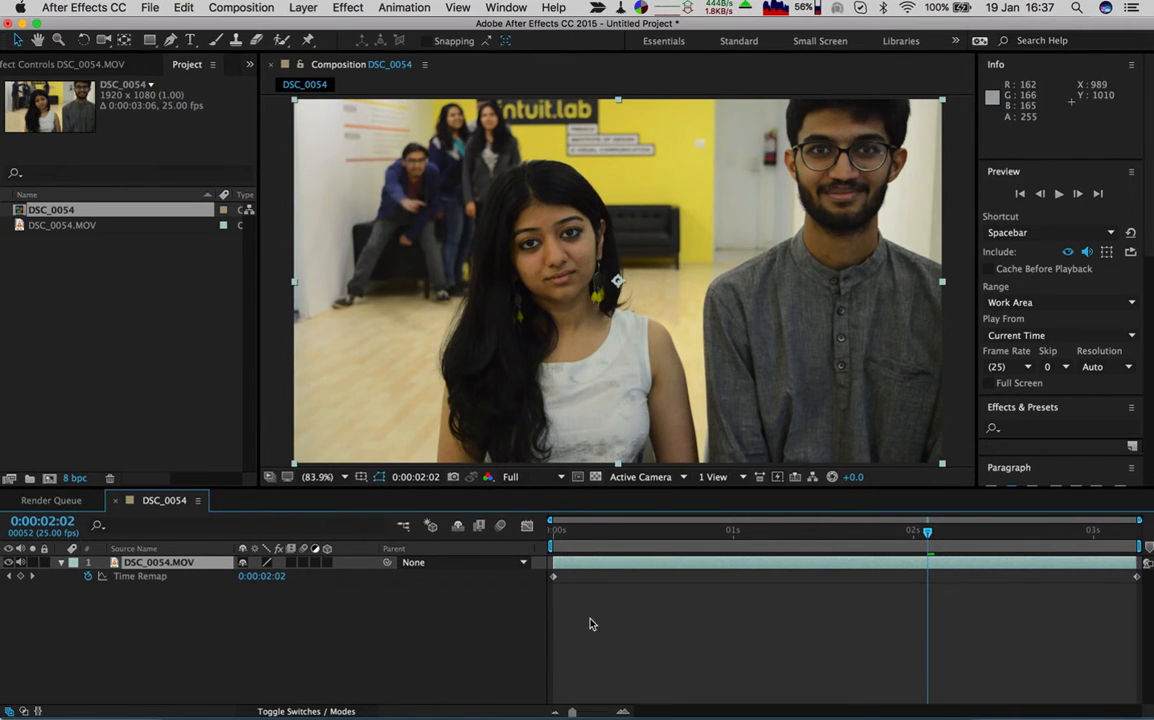
Add a Time Remap keyframe at 0:00:02:03 on the DSC_0054.MOV layer.
{"action": "left_click", "coordinate": [553, 579]}
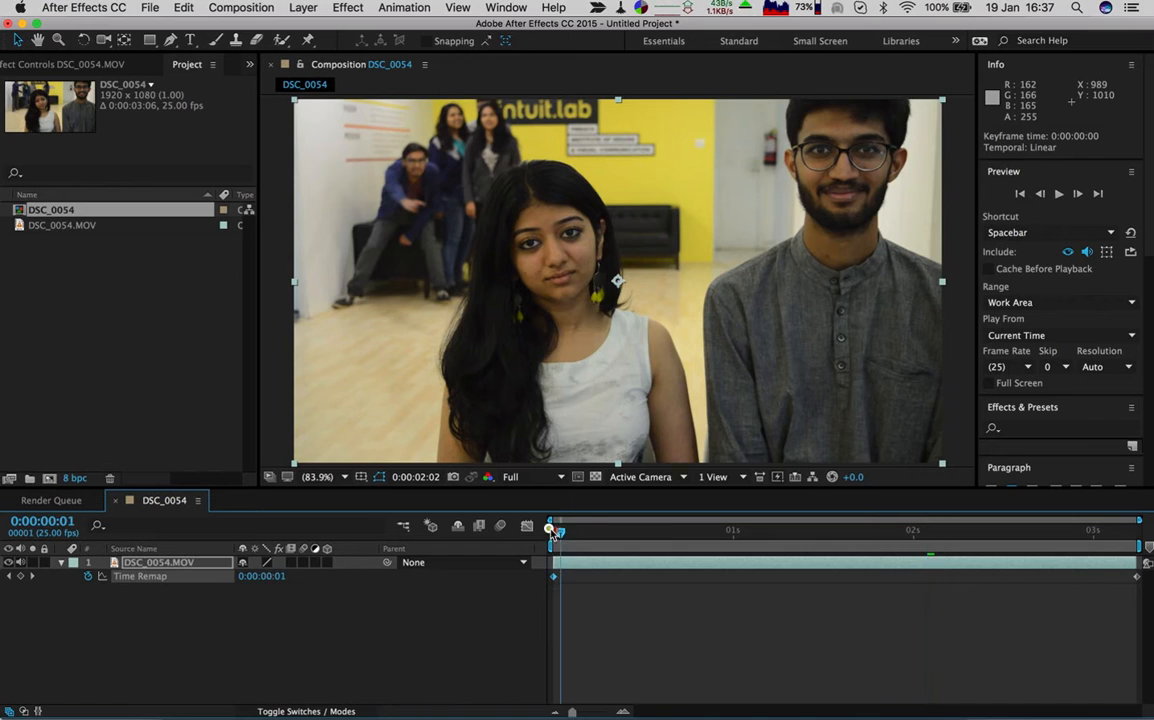
{"action": "left_click", "coordinate": [547, 530]}
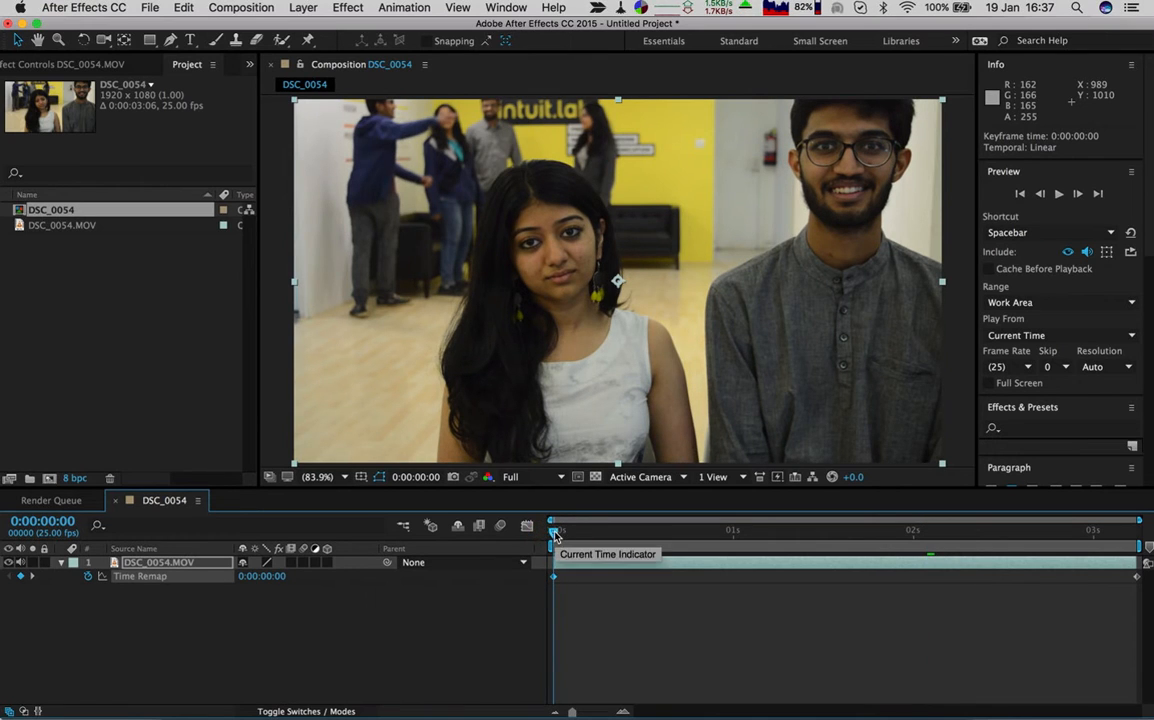
{"action": "left_click_drag", "start_coordinate": [557, 533], "coordinate": [929, 532]}
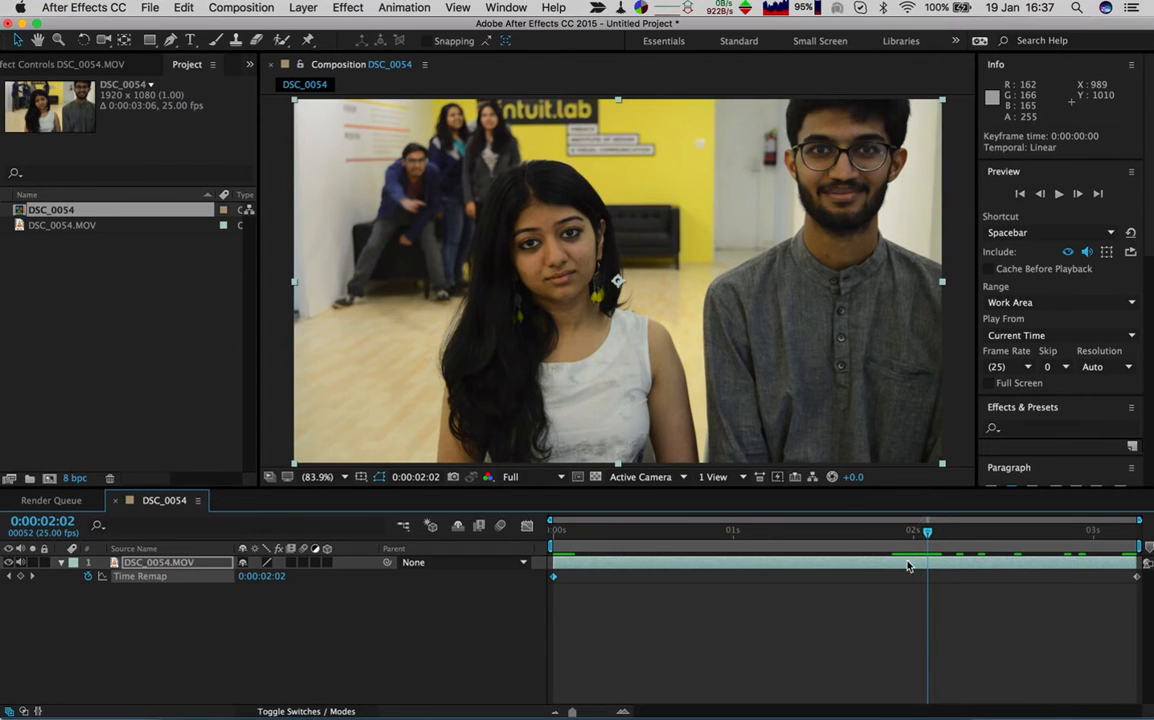
{"action": "mouse_move", "coordinate": [928, 534]}
{"action": "left_mouse_down"}
{"action": "mouse_move", "coordinate": [875, 534]}
{"action": "mouse_move", "coordinate": [933, 539]}
{"action": "left_mouse_up"}
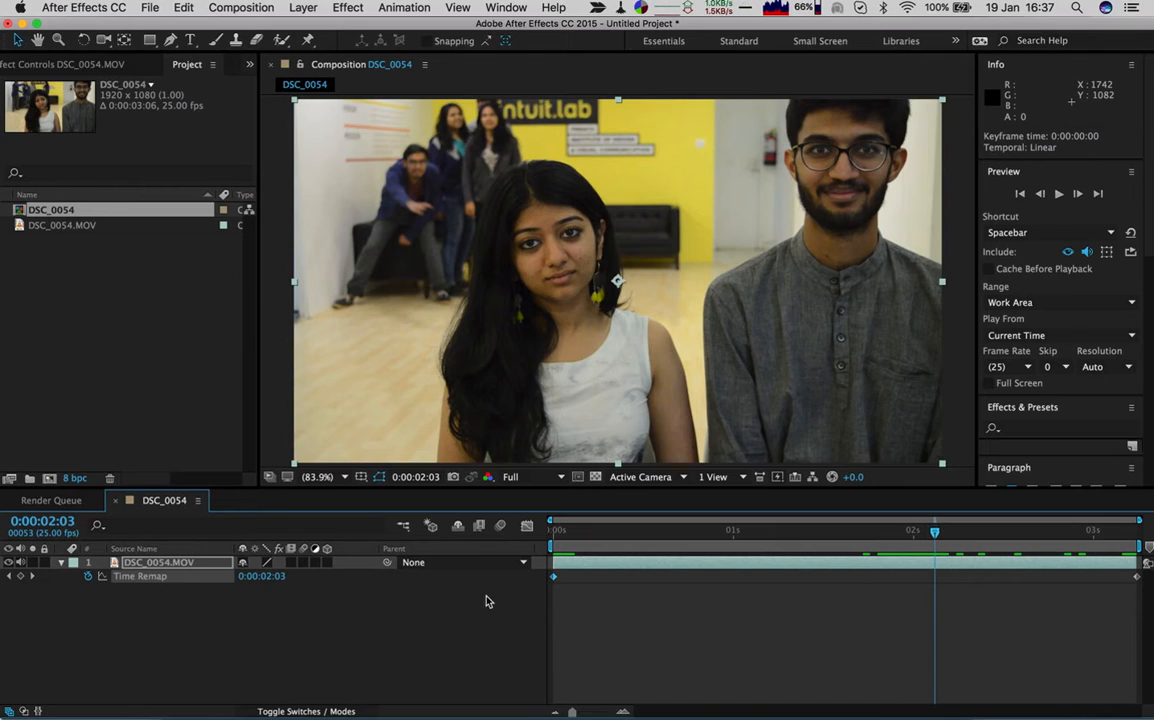
{"action": "left_click", "coordinate": [21, 577]}
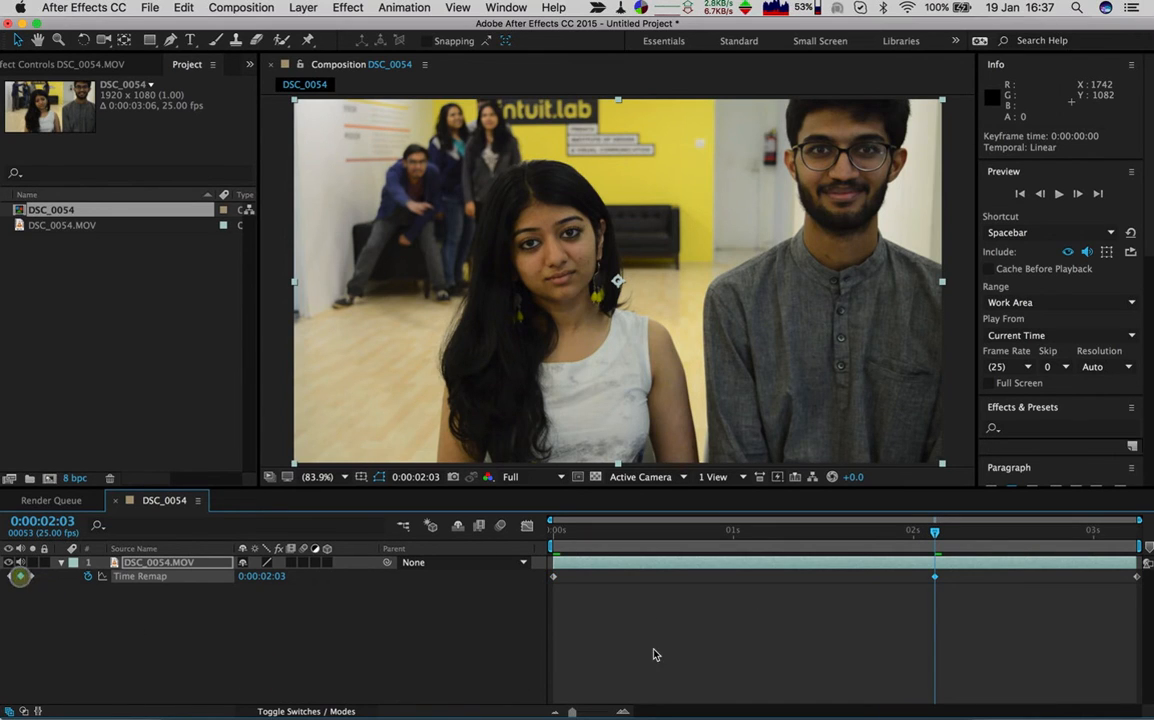
Delete the first and last Time Remap keyframes to freeze the layer, and return to the start of the timeline.
{"action": "left_click", "coordinate": [554, 578]}
{"action": "key", "text": "BackSpace"}
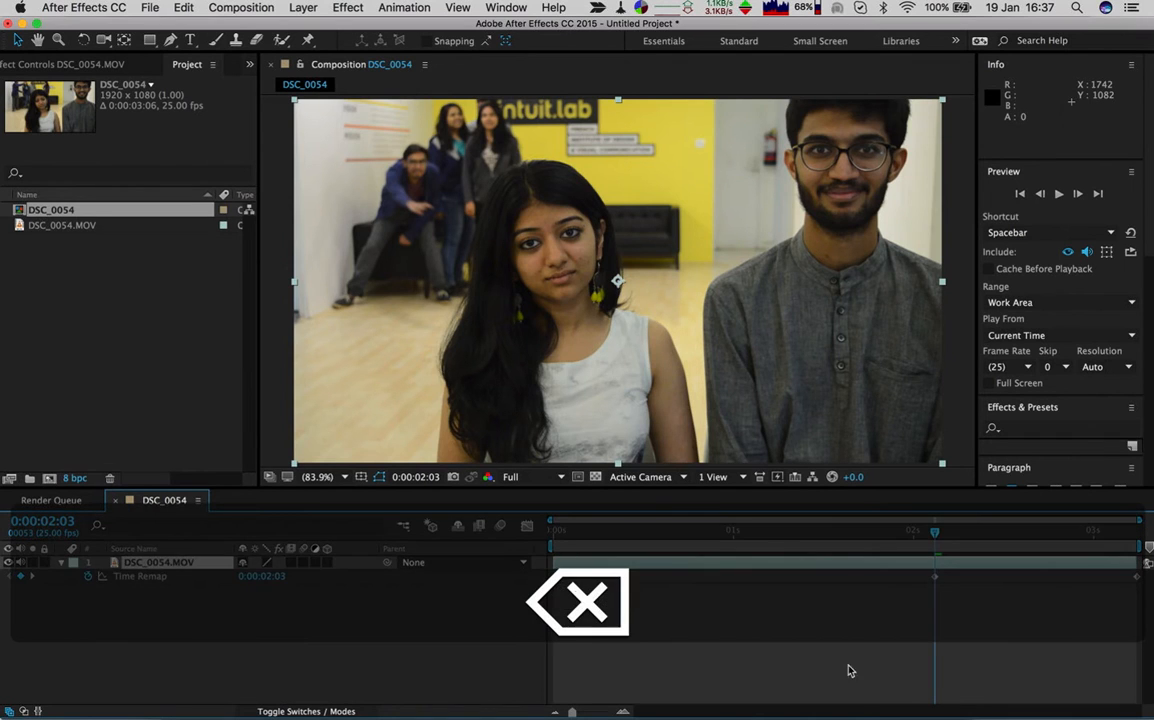
{"action": "left_click", "coordinate": [1135, 578]}
{"action": "key", "text": "BackSpace"}
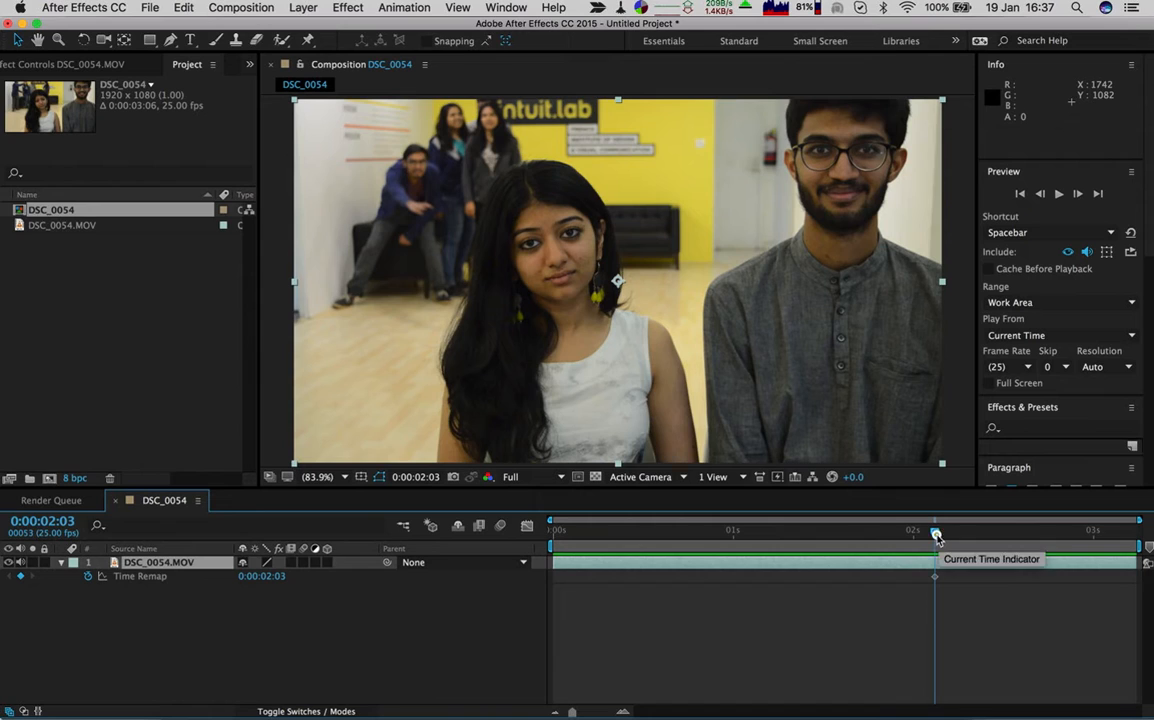
{"action": "left_click_drag", "start_coordinate": [935, 535], "coordinate": [503, 541]}
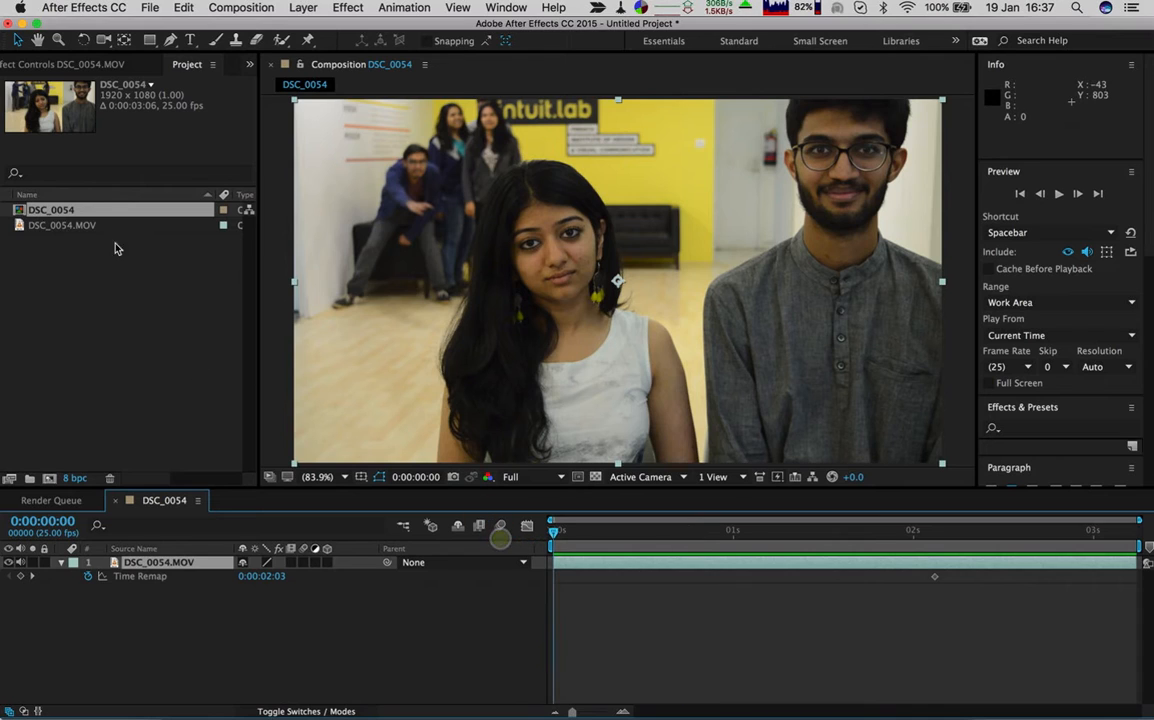
Add a second copy of DSC_0054.MOV below the frozen layer and hide the frozen layer.
{"action": "left_click_drag", "start_coordinate": [47, 230], "coordinate": [145, 624]}
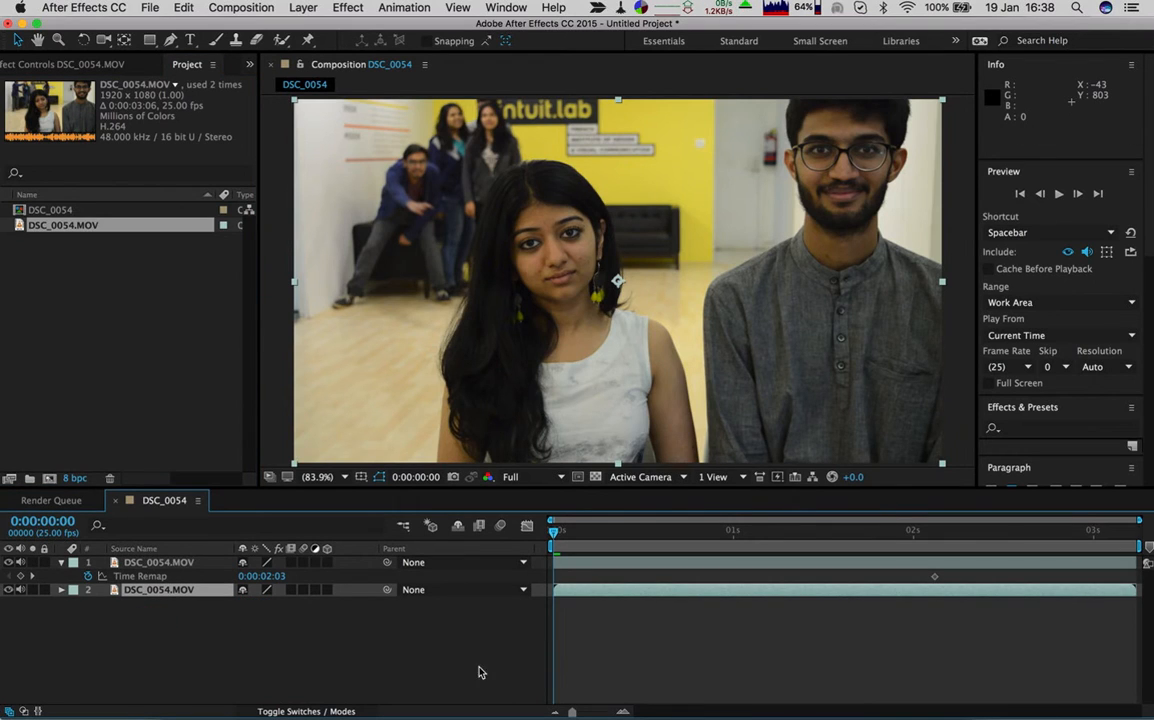
{"action": "left_click", "coordinate": [8, 563]}
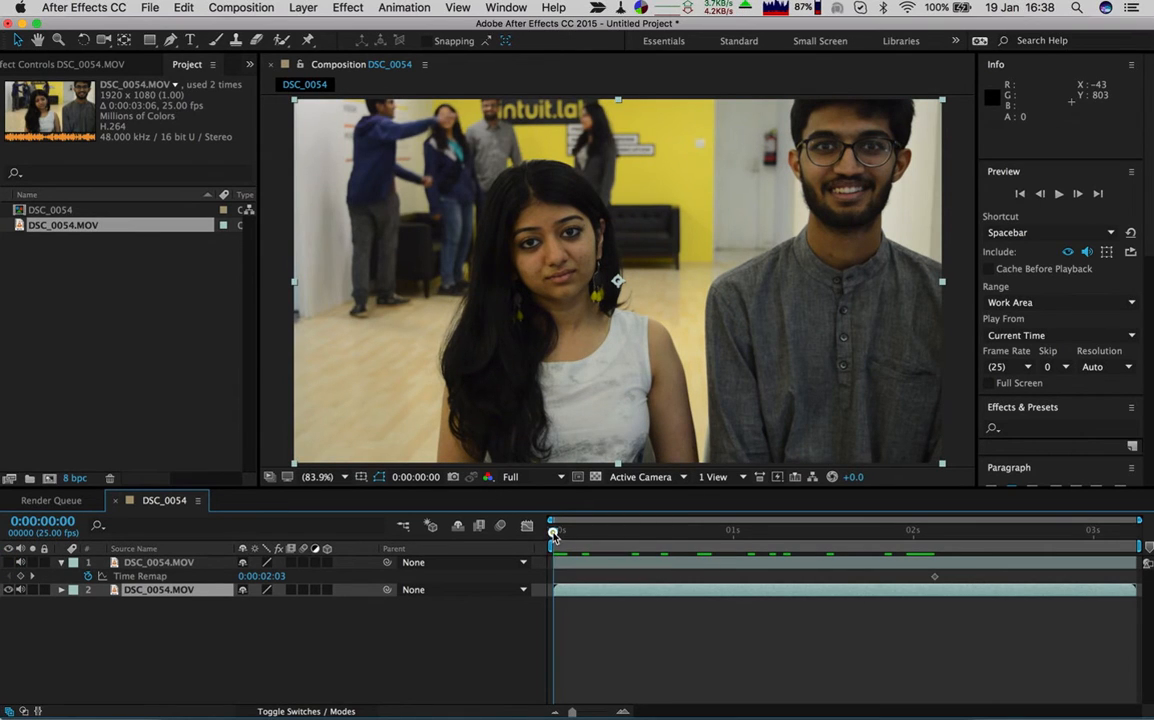
Trim the lower DSC_0054.MOV layer to the section from 0:00:00:23 to 0:00:01:22 and move it to start at 0:00:00:00.
{"action": "left_click_drag", "start_coordinate": [555, 533], "coordinate": [626, 524]}
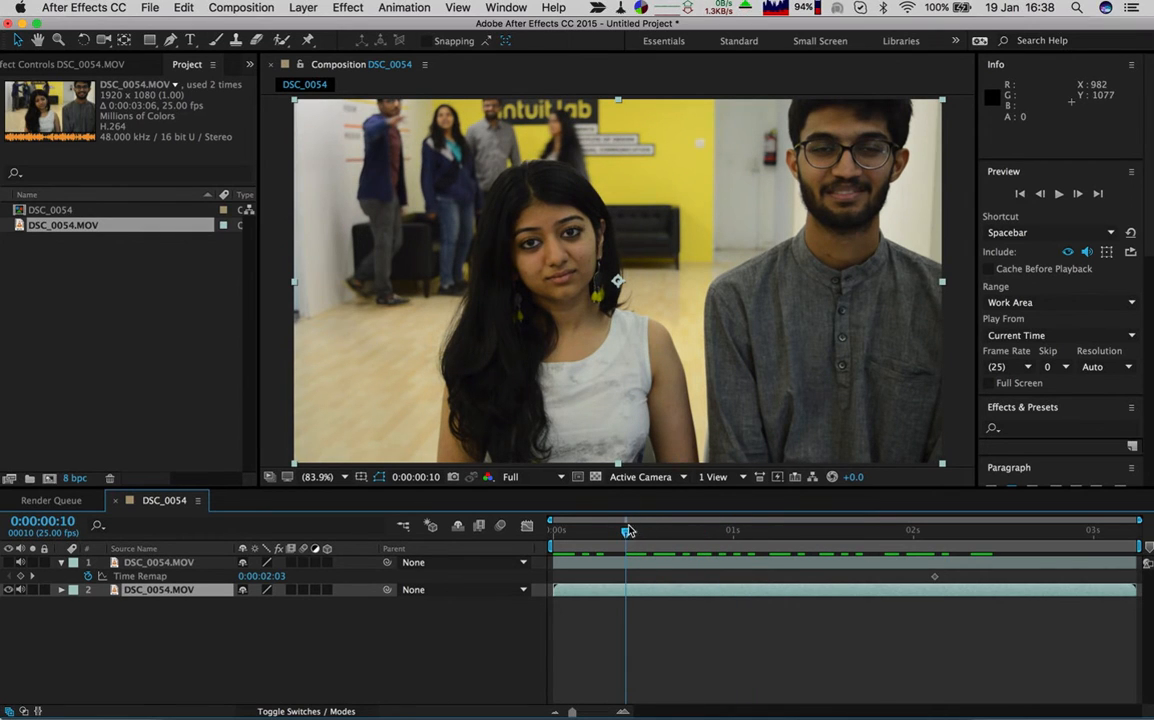
{"action": "left_click_drag", "start_coordinate": [627, 537], "coordinate": [724, 562]}
{"action": "left_click_drag", "start_coordinate": [553, 589], "coordinate": [716, 603]}
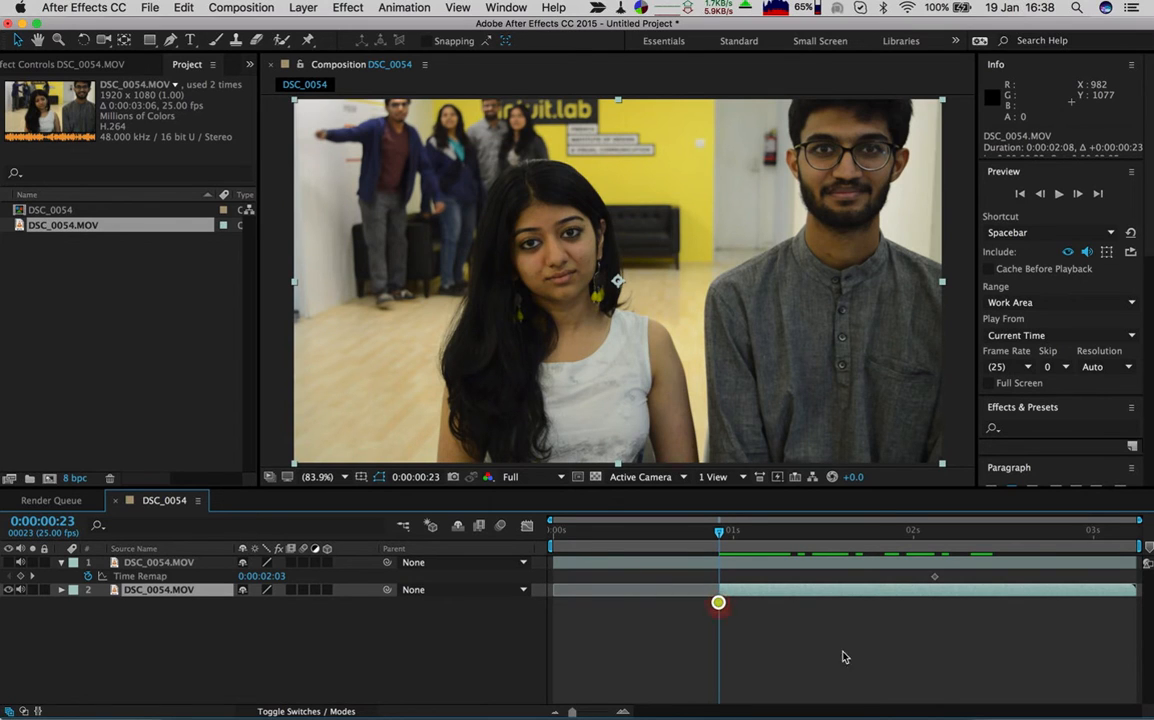
{"action": "left_click_drag", "start_coordinate": [719, 533], "coordinate": [895, 558]}
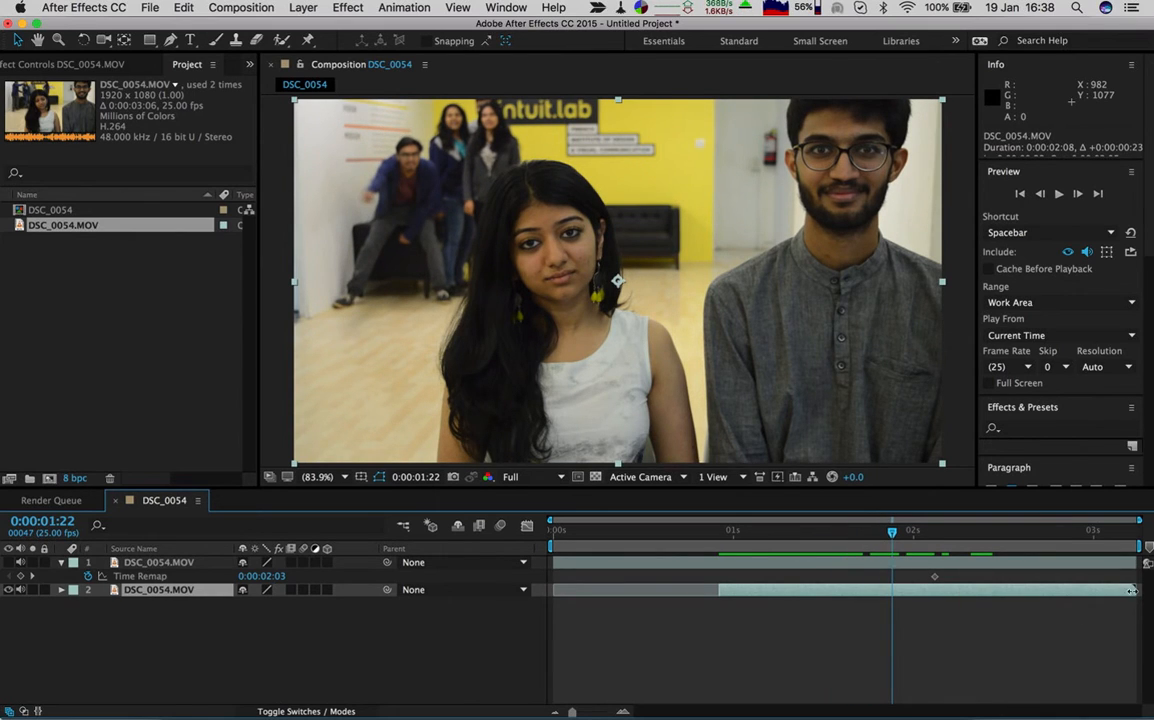
{"action": "left_click_drag", "start_coordinate": [1133, 590], "coordinate": [891, 597]}
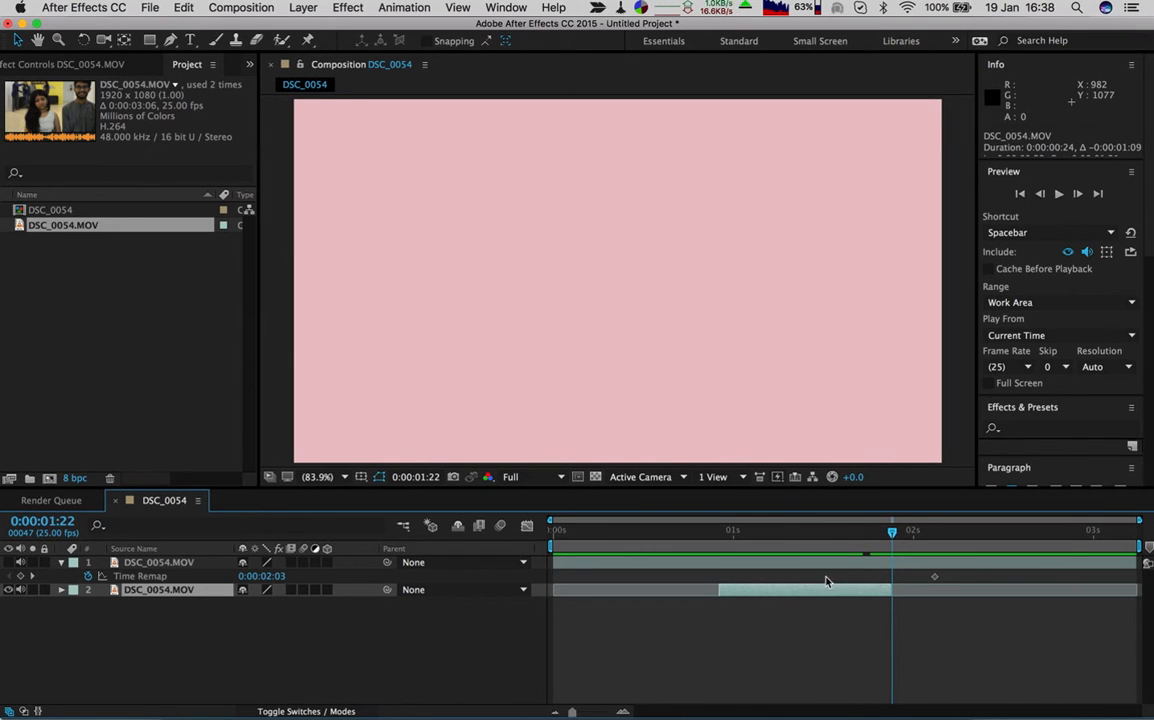
{"action": "left_click_drag", "start_coordinate": [891, 538], "coordinate": [516, 523]}
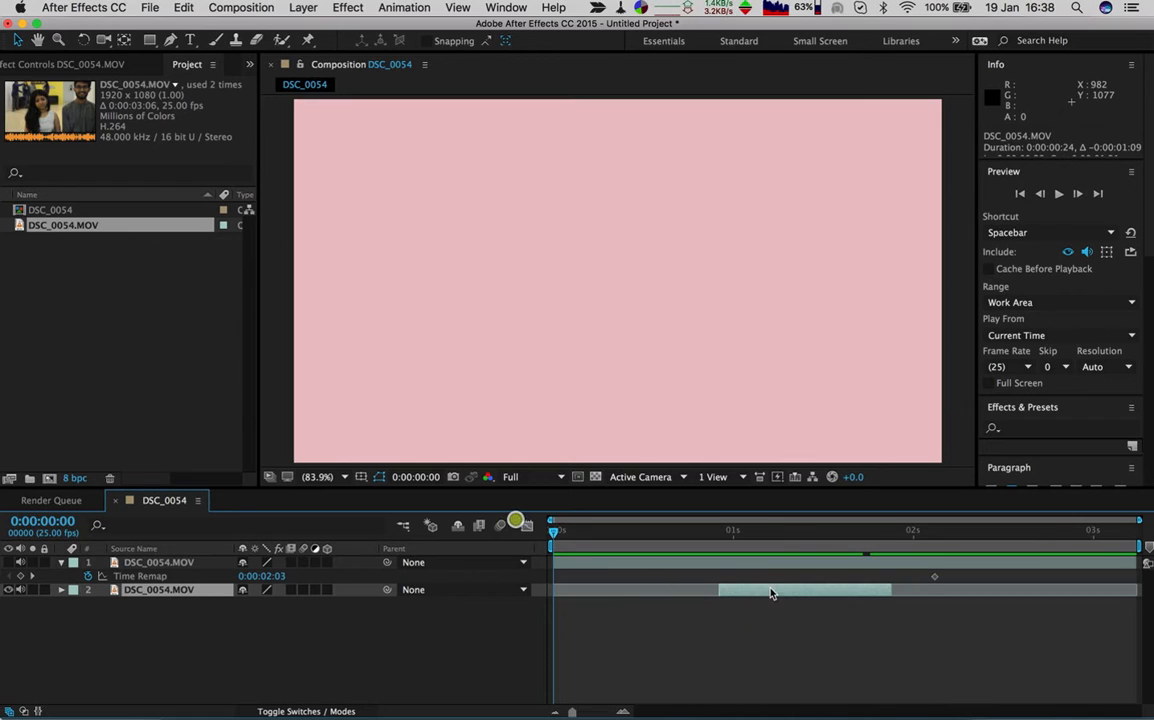
{"action": "left_click_drag", "start_coordinate": [770, 593], "coordinate": [610, 590]}
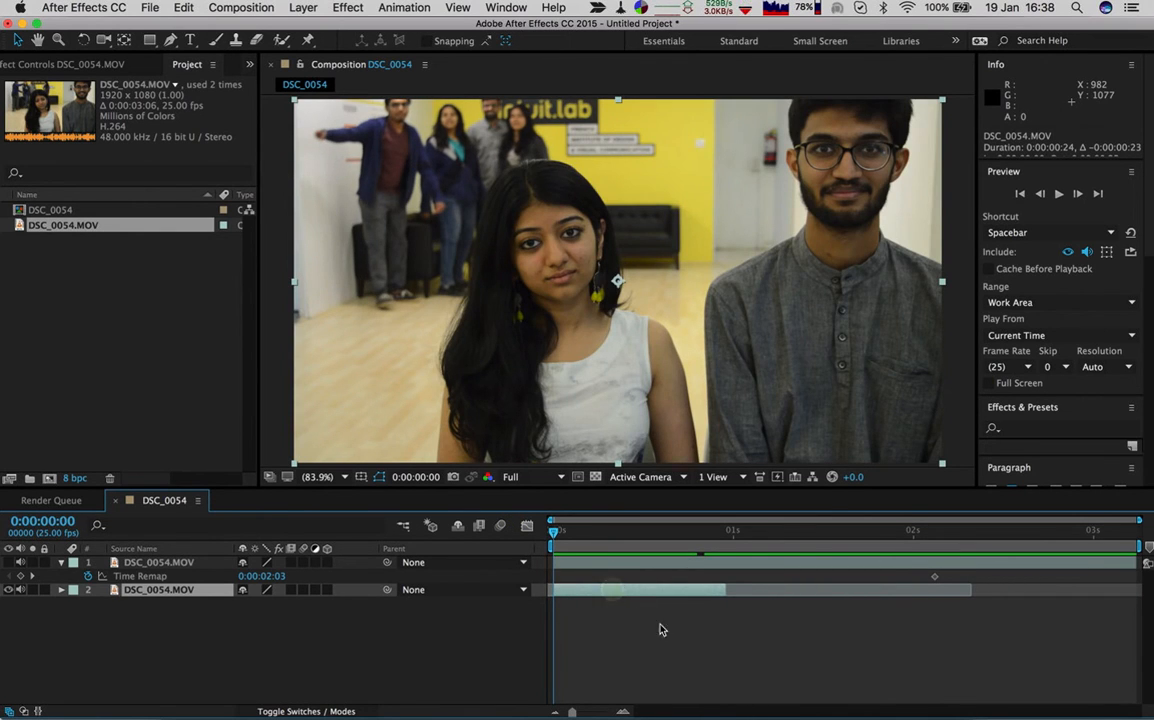
Shorten the work area so that it ends with the trimmed lower layer, and return to the start of the timeline.
{"action": "left_click_drag", "start_coordinate": [553, 535], "coordinate": [724, 543]}
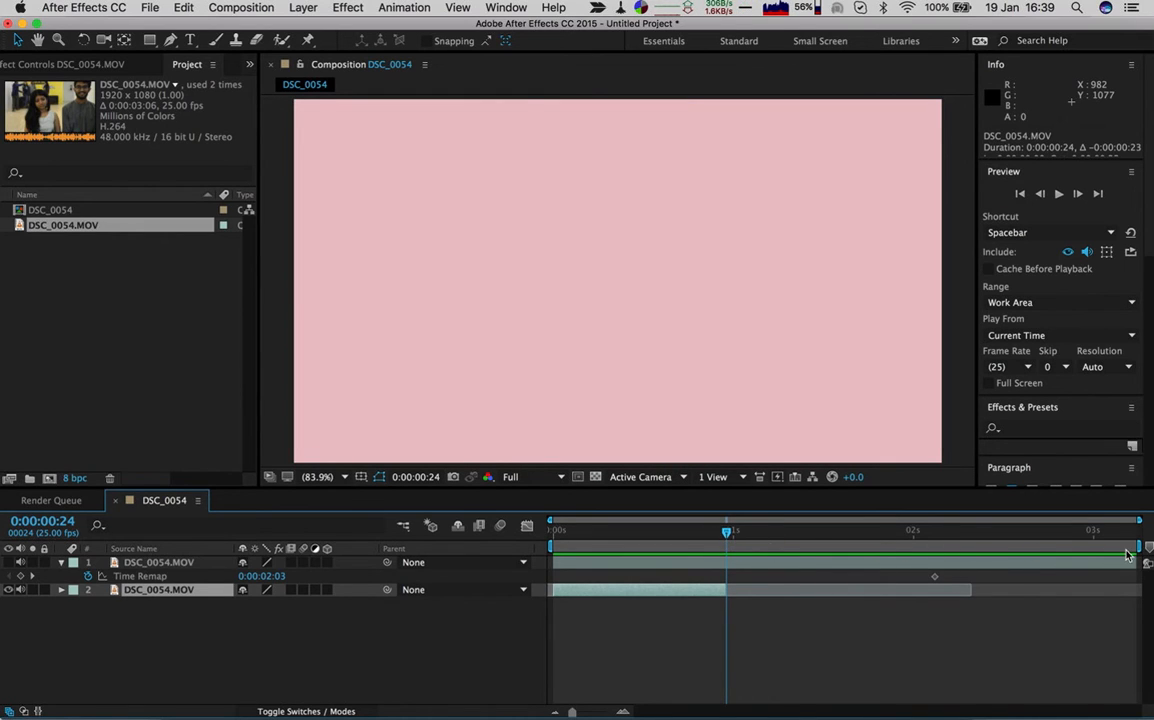
{"action": "key", "text": "n"}
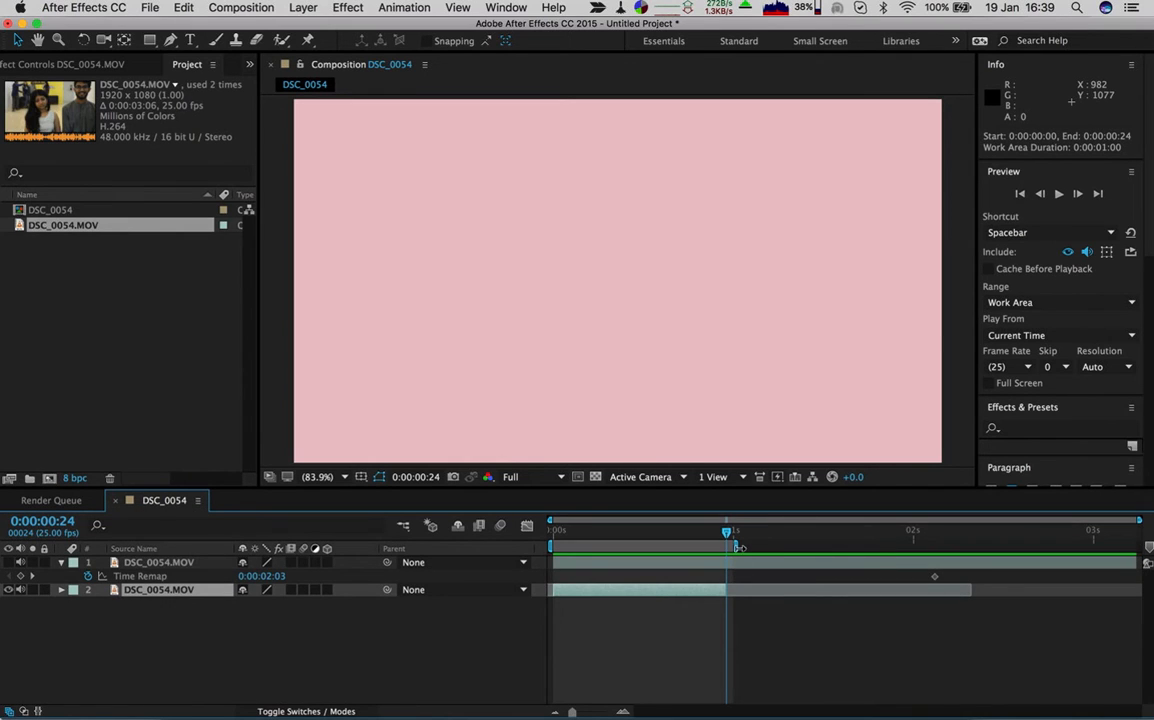
{"action": "left_click_drag", "start_coordinate": [734, 548], "coordinate": [505, 508]}
Play back and scrub through the trimmed clip, and make the frozen top layer visible again at 0:00:00:00.
{"action": "left_click", "coordinate": [1058, 194]}
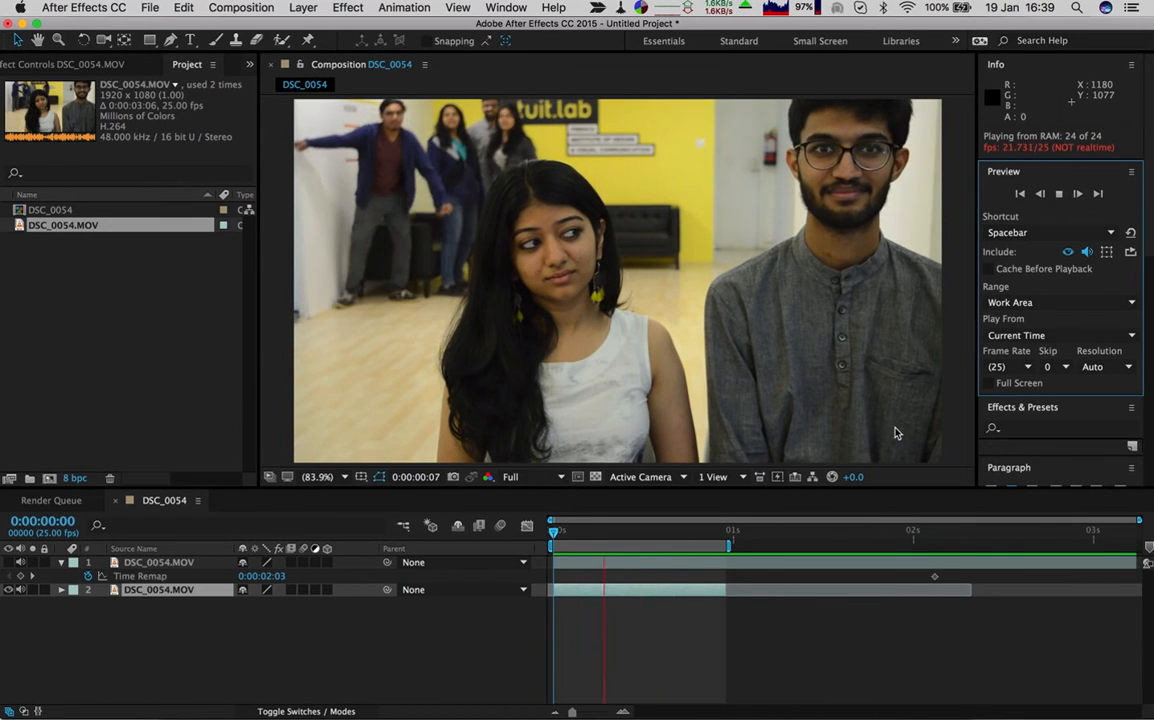
{"action": "left_click", "coordinate": [1060, 196]}
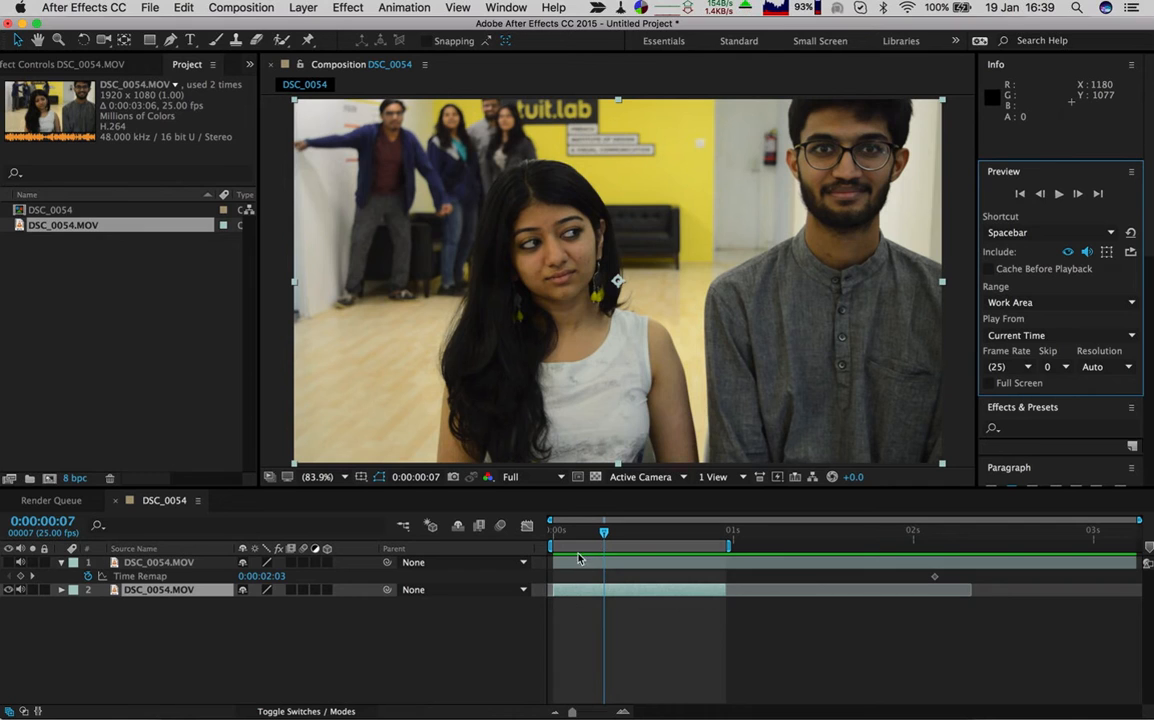
{"action": "left_click_drag", "start_coordinate": [606, 532], "coordinate": [633, 535]}
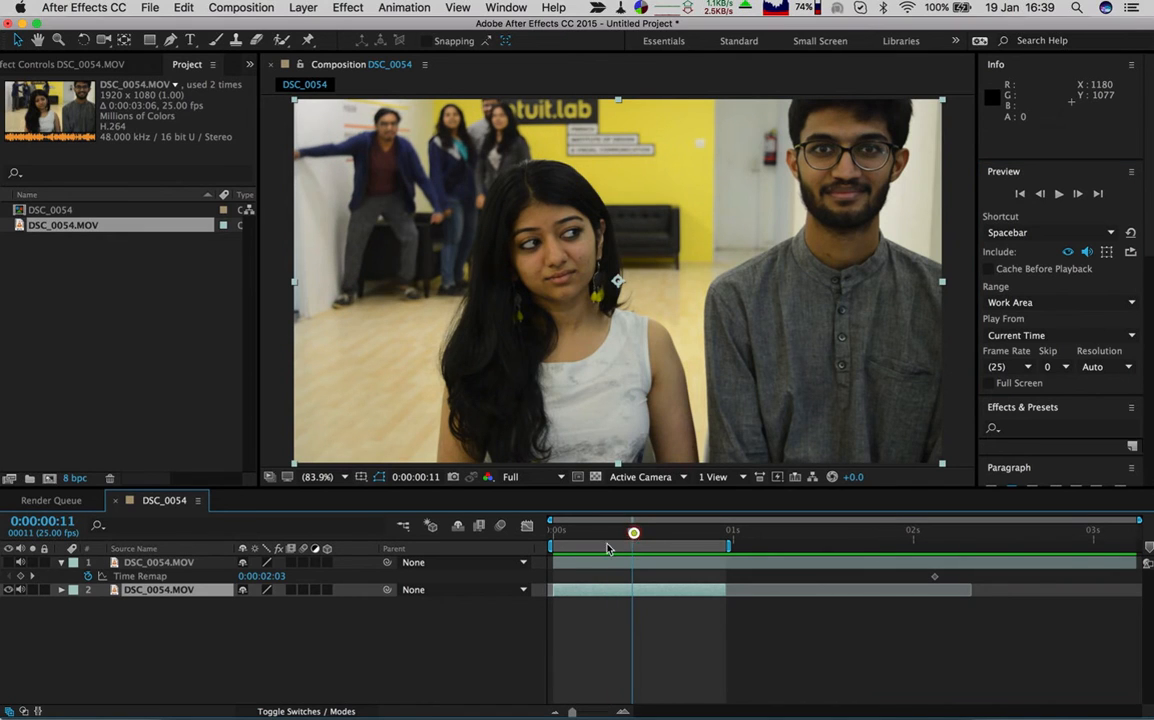
{"action": "left_click_drag", "start_coordinate": [634, 537], "coordinate": [520, 528]}
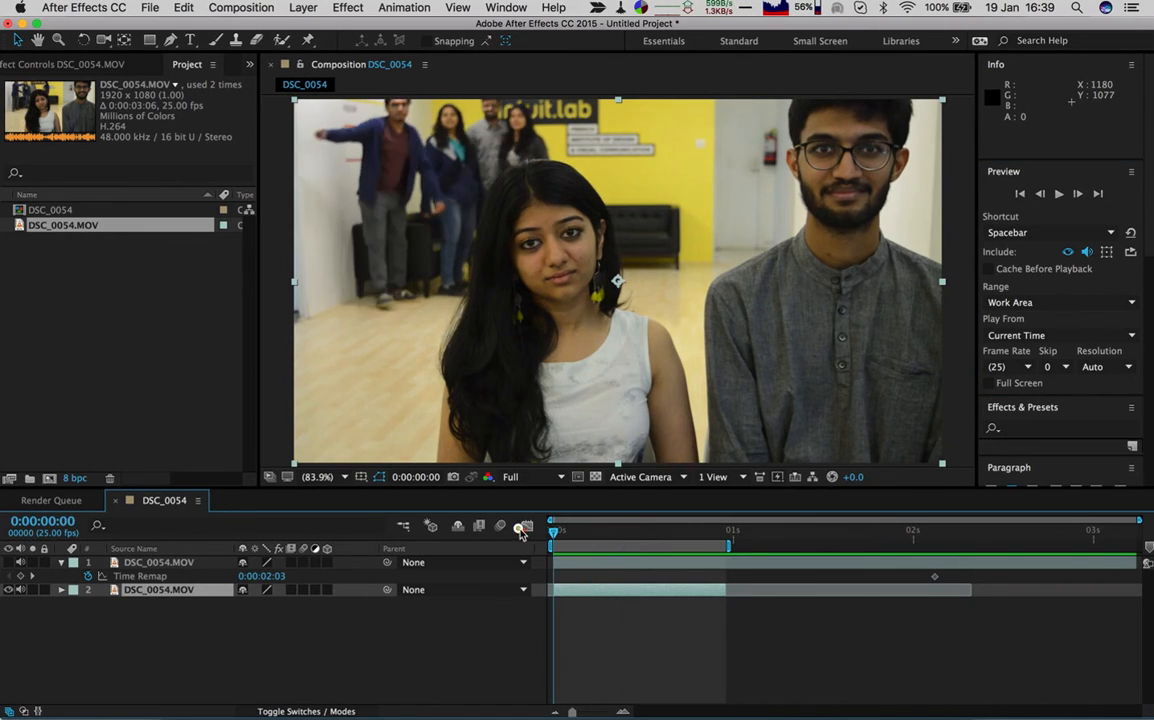
{"action": "left_click", "coordinate": [9, 563]}
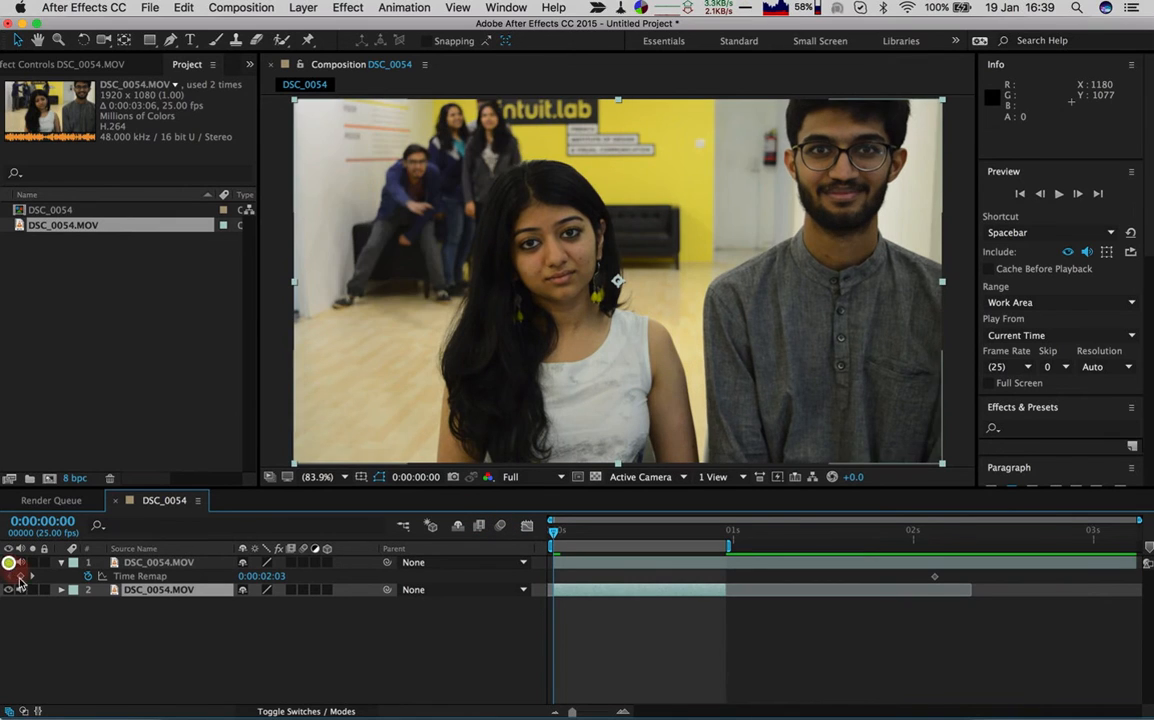
Draw a closed curved mask around the woman's left eye on the top DSC_0054.MOV layer with the Pen tool.
{"action": "left_click", "coordinate": [148, 563]}
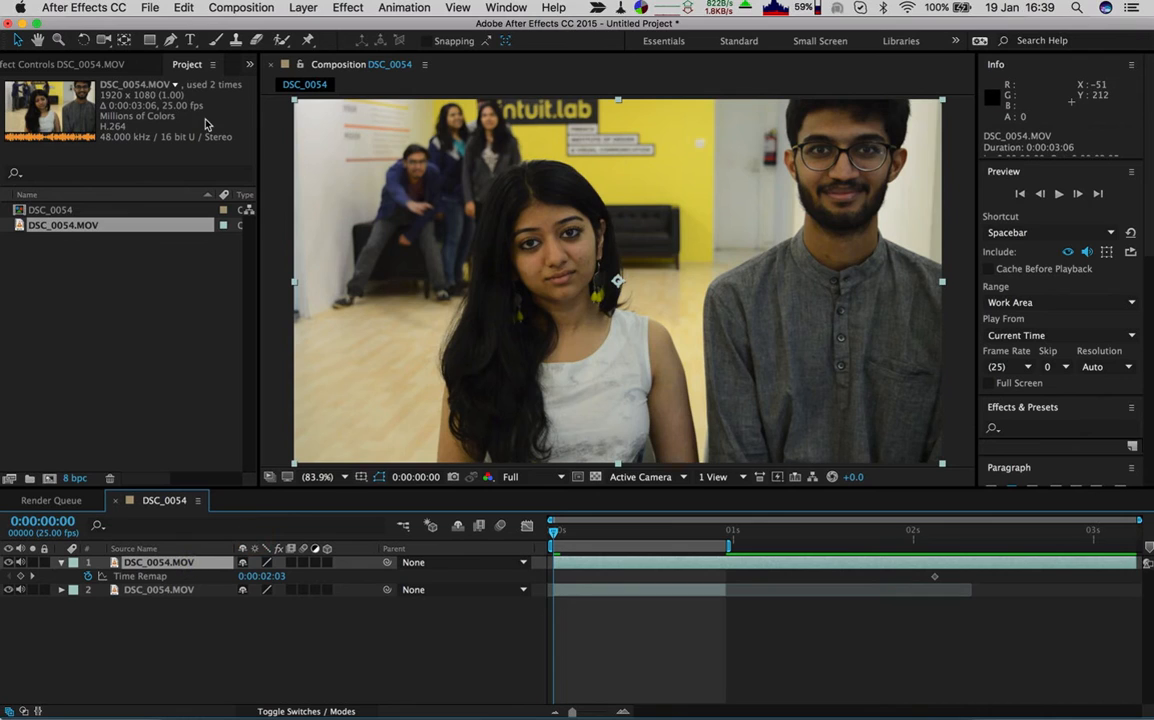
{"action": "left_click", "coordinate": [171, 41]}
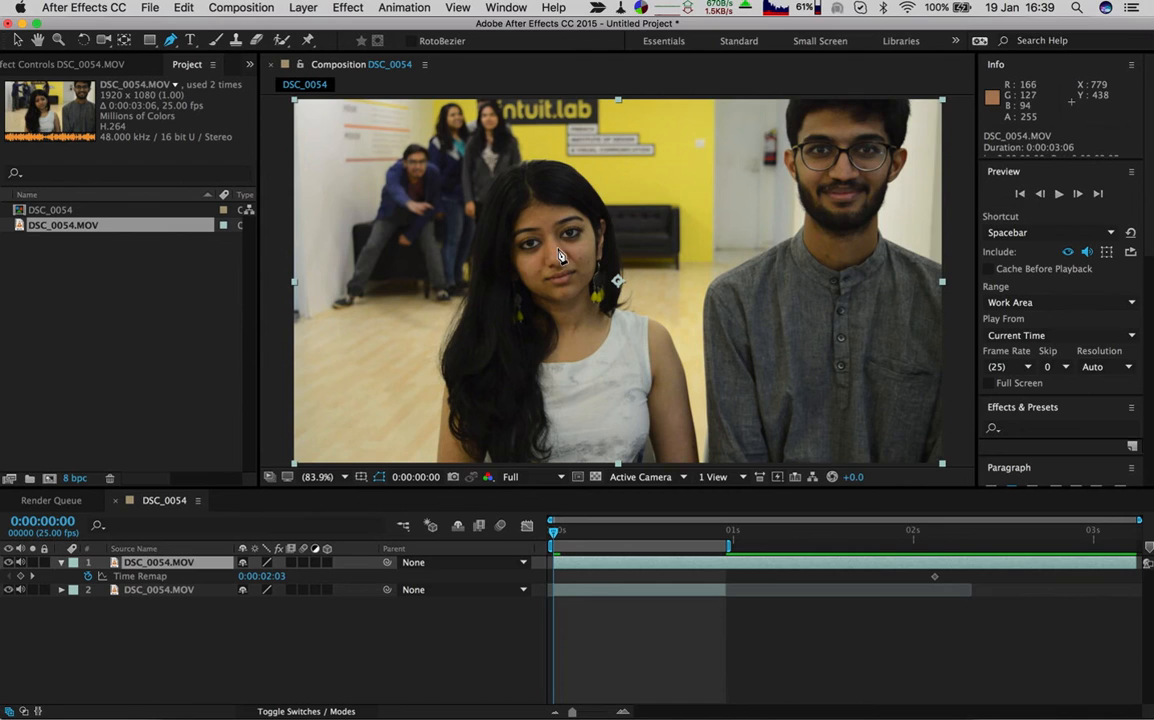
{"action": "key", "text": "super+equal"}
{"action": "key", "text": "super+equal"}
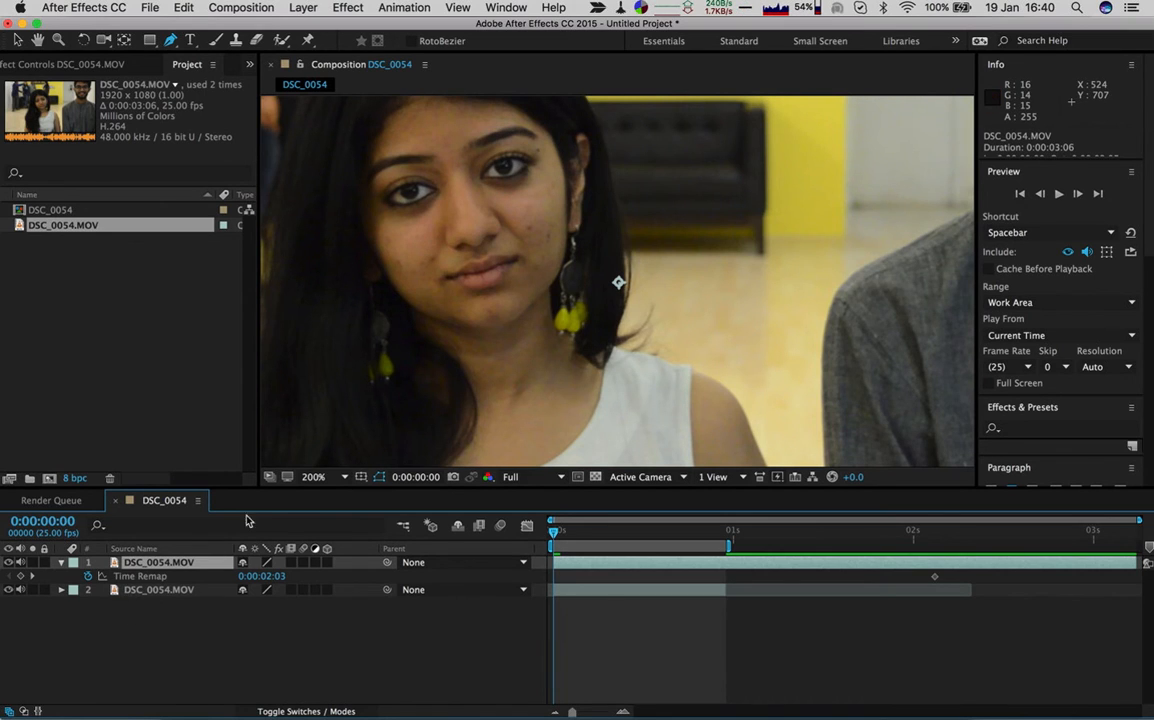
{"action": "left_click", "coordinate": [470, 171]}
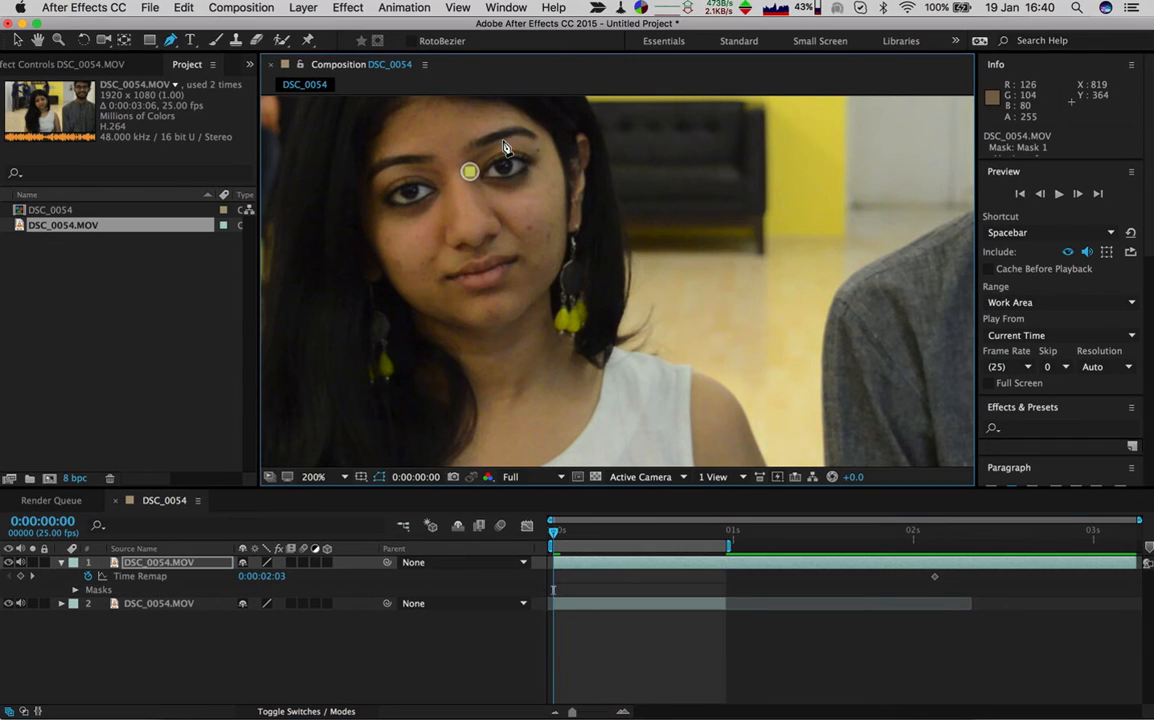
{"action": "left_click_drag", "start_coordinate": [504, 139], "coordinate": [540, 131]}
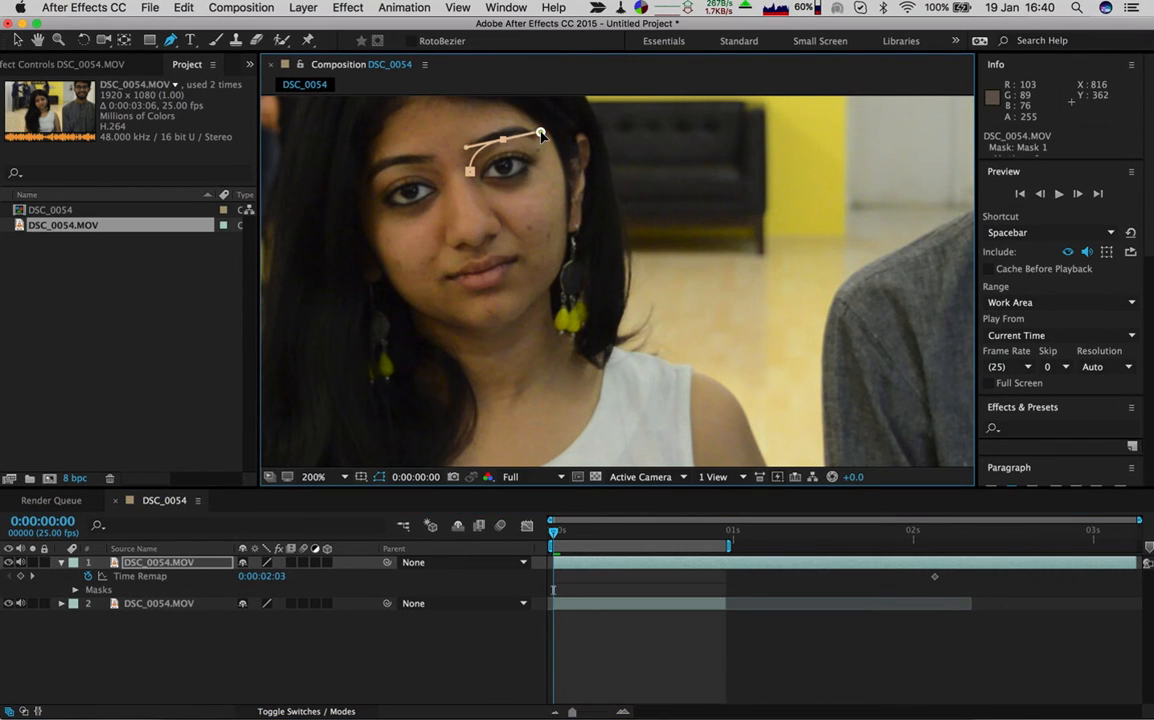
{"action": "left_click", "coordinate": [551, 158]}
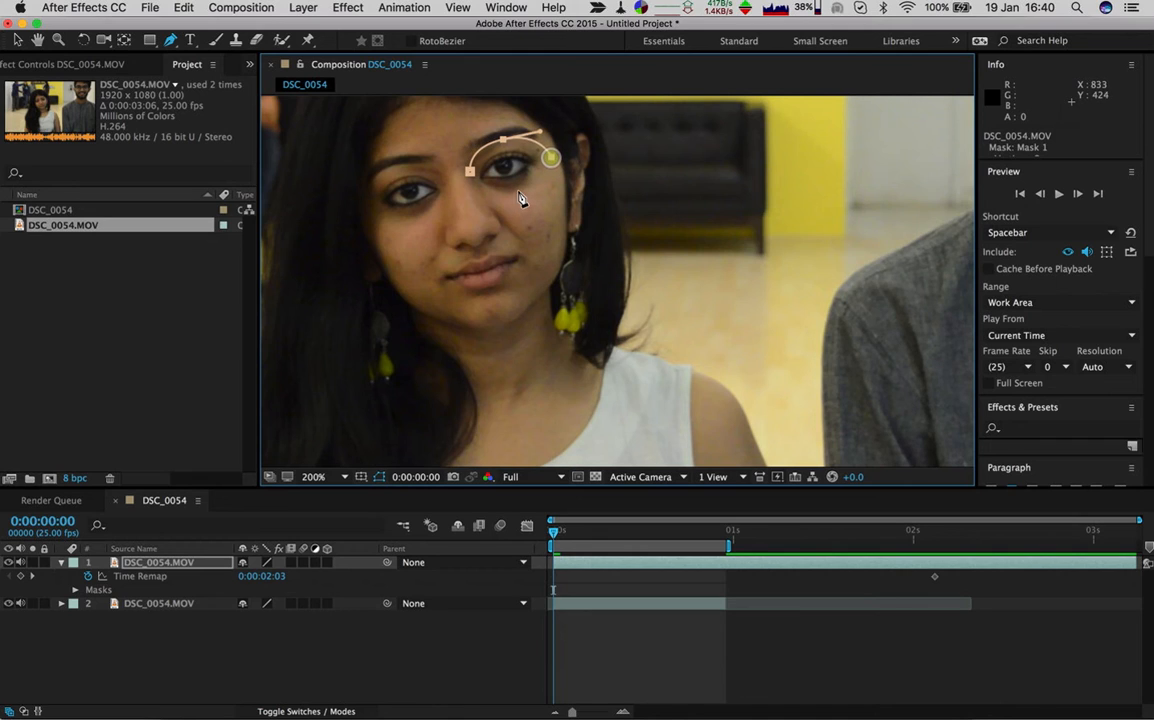
{"action": "left_click_drag", "start_coordinate": [519, 192], "coordinate": [488, 199]}
{"action": "left_click", "coordinate": [470, 175]}
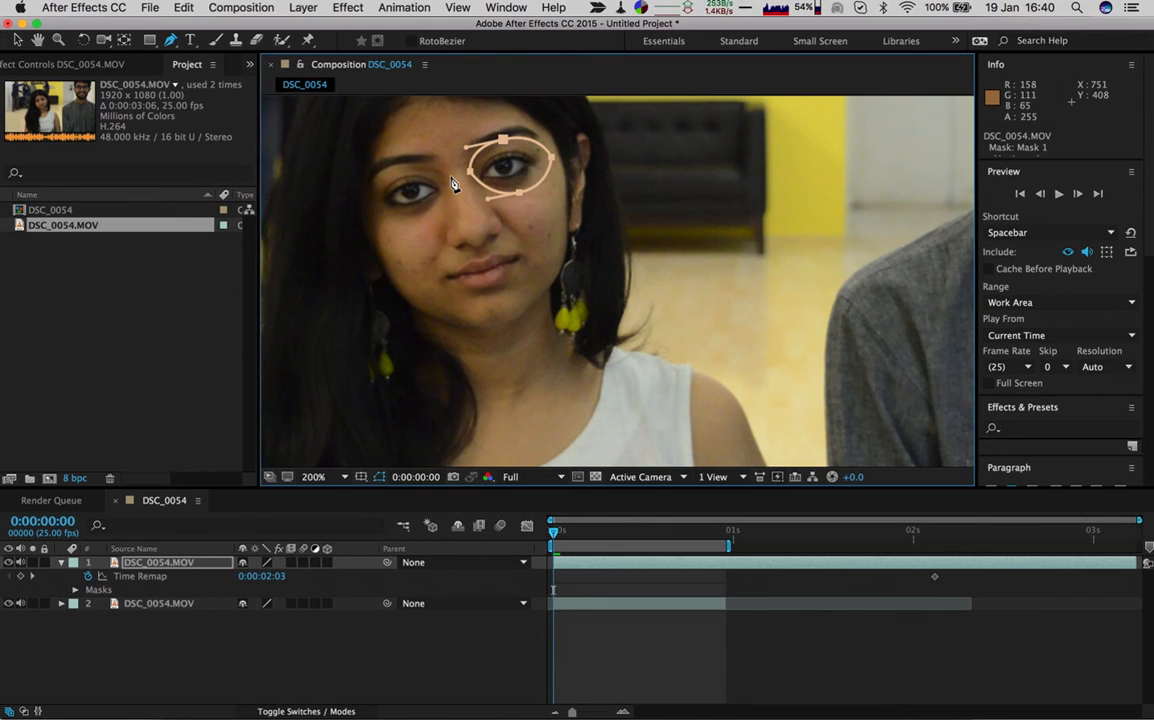
Draw a second closed curved mask around the woman's right eye on the same frozen layer.
{"action": "left_click", "coordinate": [451, 177]}
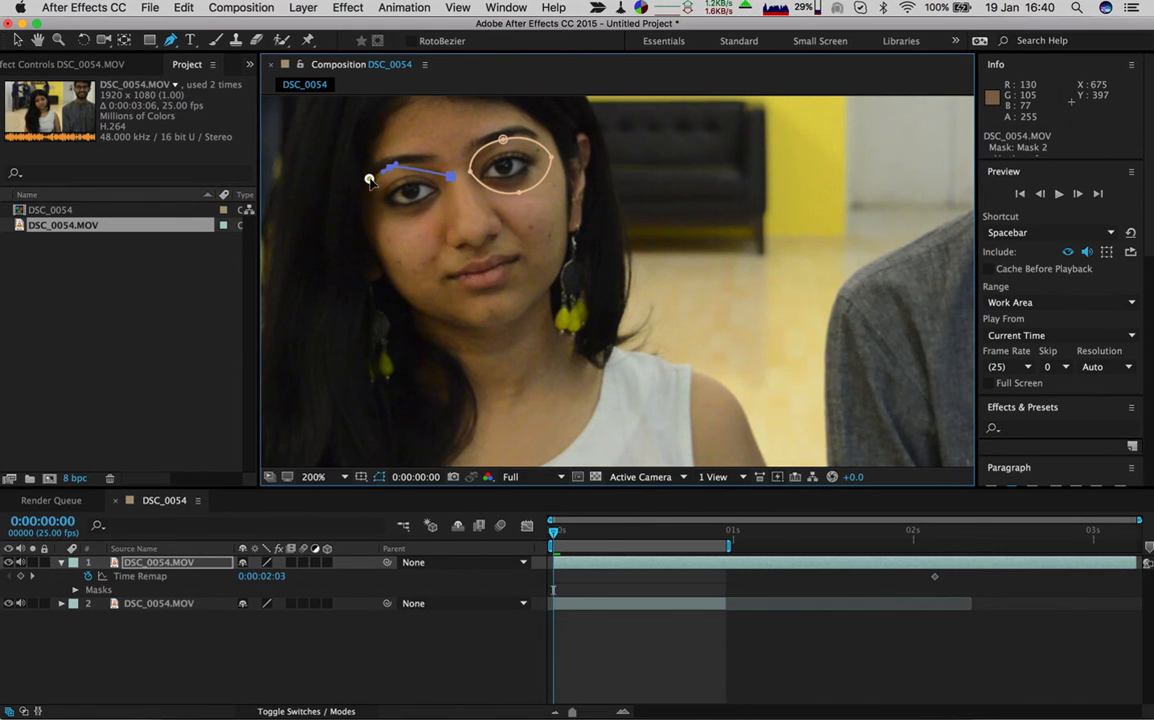
{"action": "left_click_drag", "start_coordinate": [370, 180], "coordinate": [359, 183]}
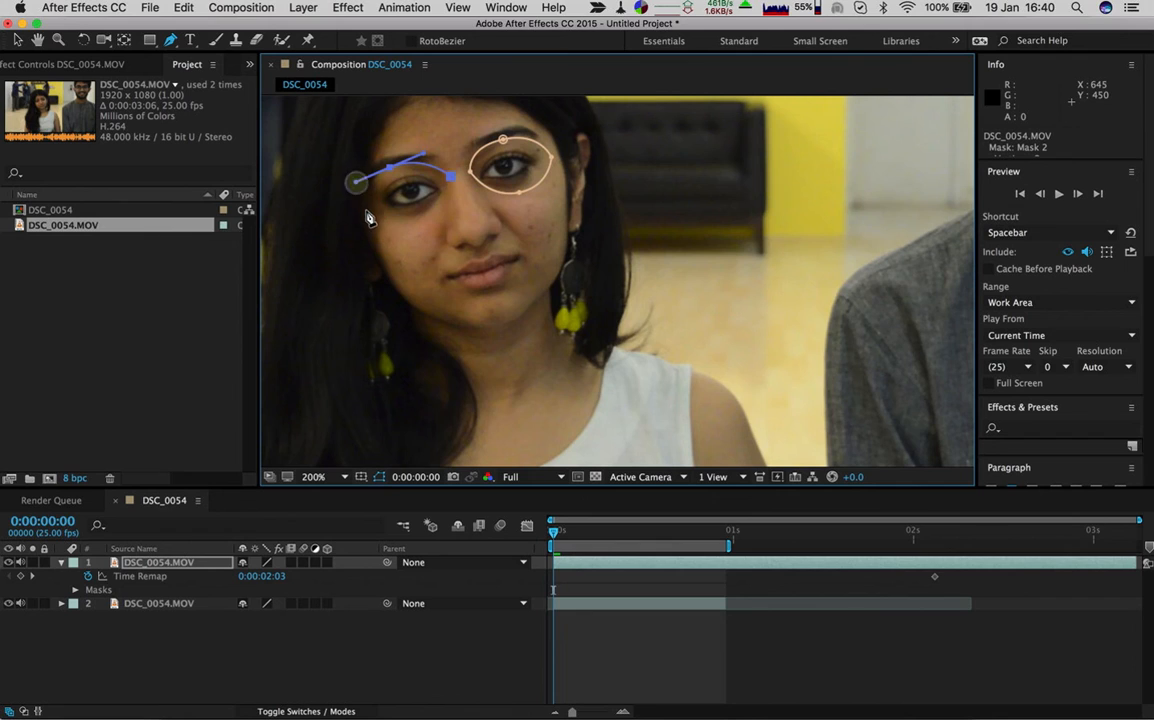
{"action": "left_click", "coordinate": [366, 212]}
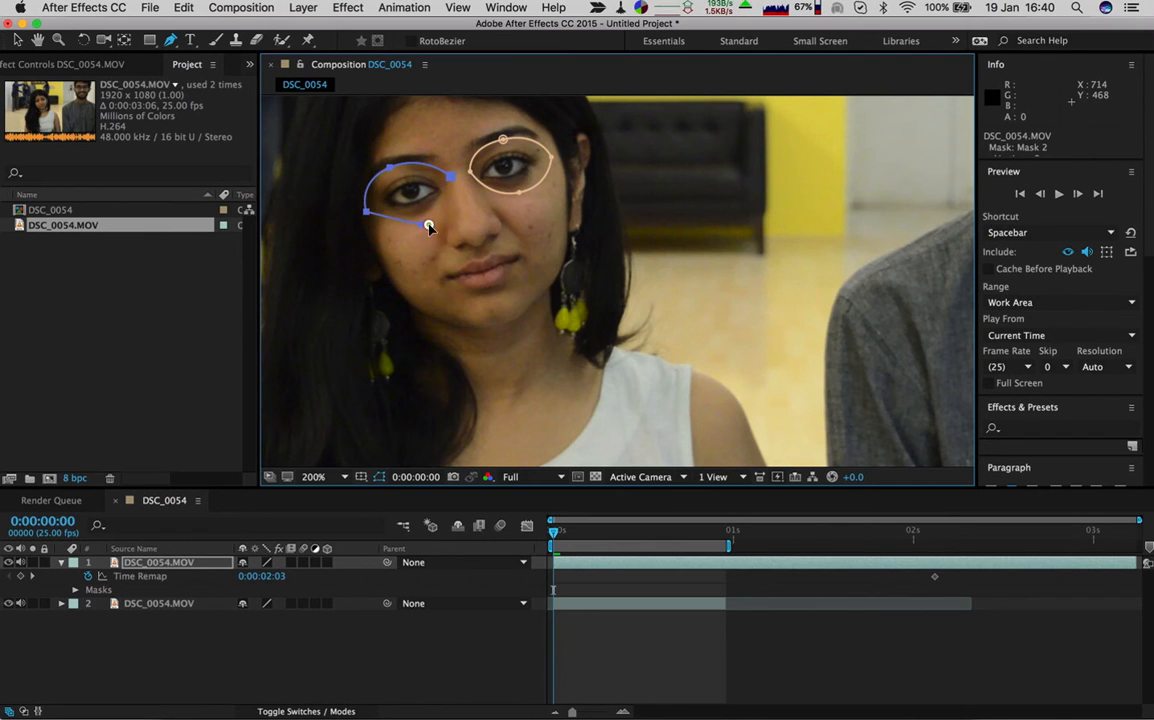
{"action": "left_click_drag", "start_coordinate": [429, 227], "coordinate": [444, 210]}
{"action": "left_click", "coordinate": [451, 177]}
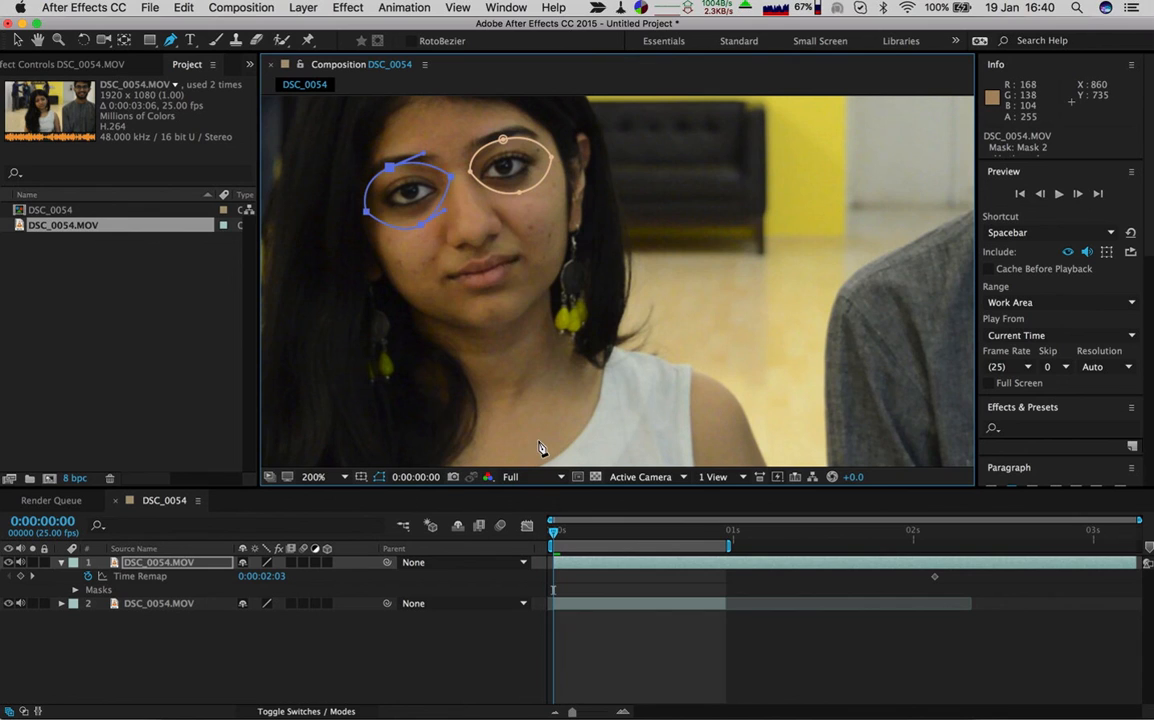
Hide the lower DSC_0054.MOV layer and set both eye masks on the top layer to Subtract.
{"action": "left_click", "coordinate": [8, 604]}
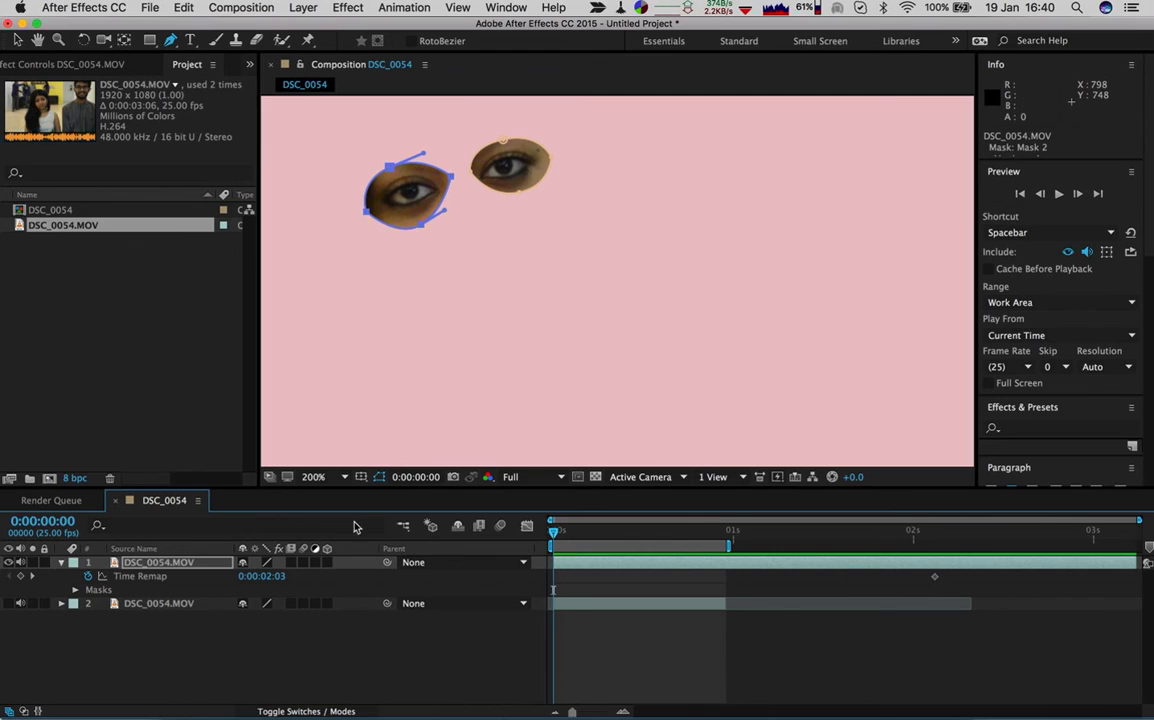
{"action": "left_click", "coordinate": [157, 563]}
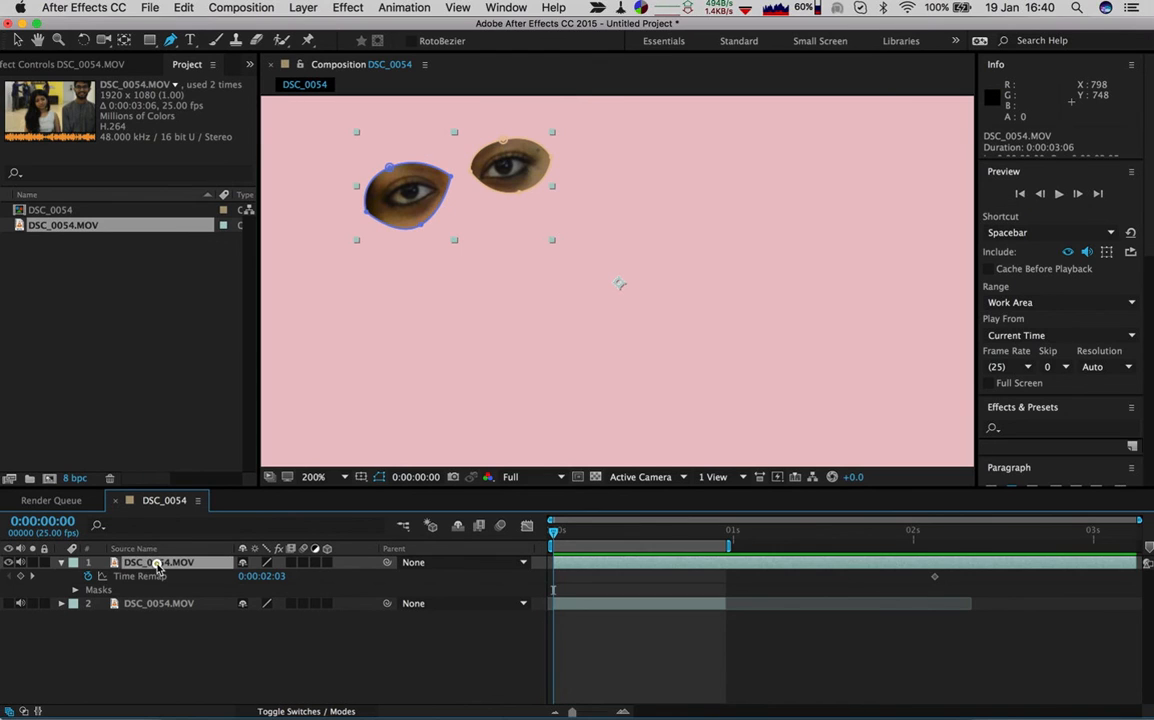
{"action": "left_click", "coordinate": [61, 563]}
{"action": "left_click", "coordinate": [61, 563]}
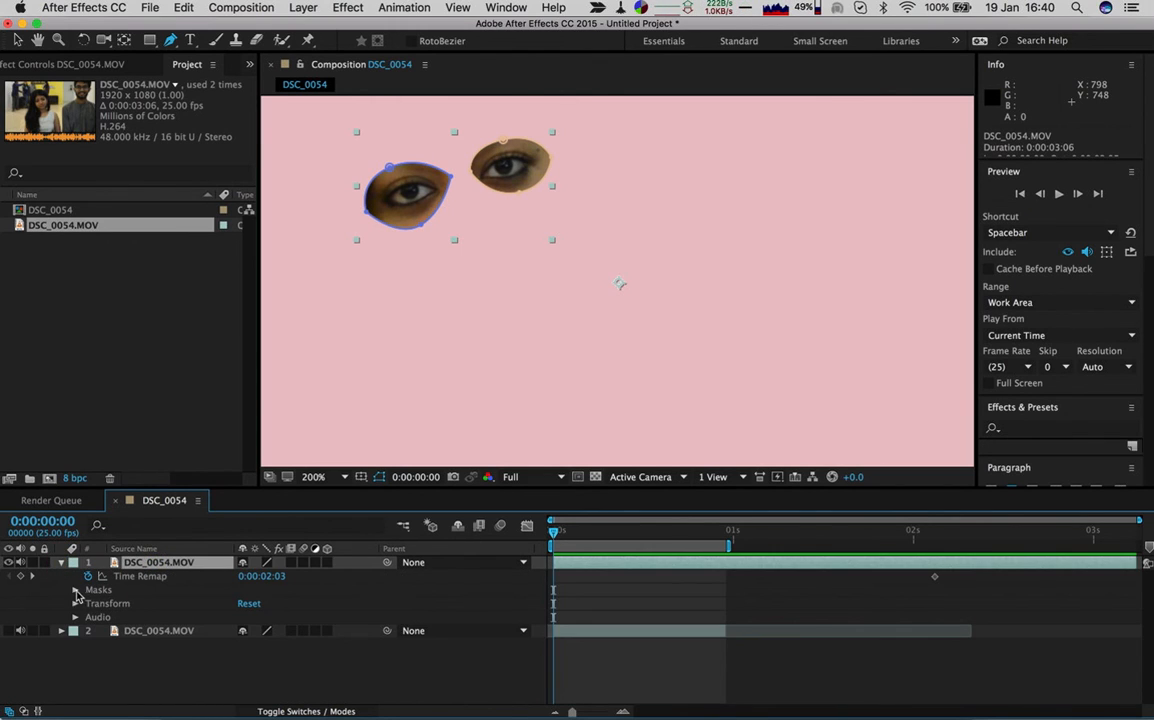
{"action": "left_click", "coordinate": [75, 590]}
{"action": "left_click", "coordinate": [126, 604]}
{"action": "left_click", "coordinate": [126, 617], "text": "shift"}
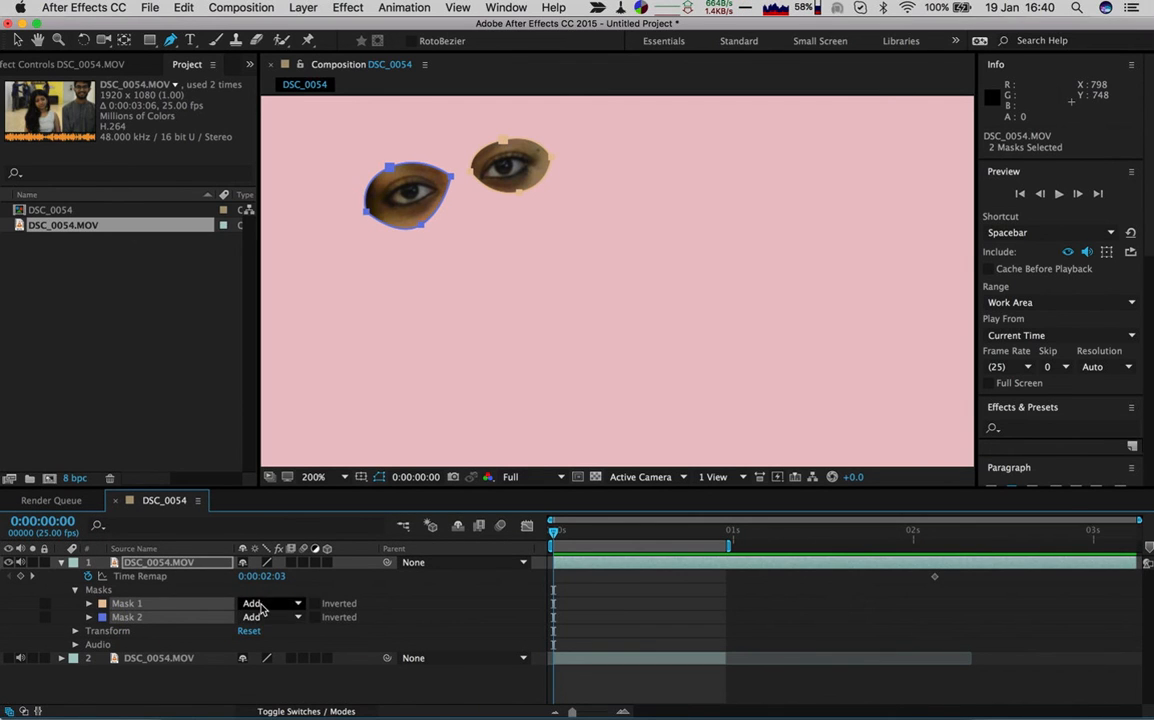
{"action": "left_click", "coordinate": [297, 605]}
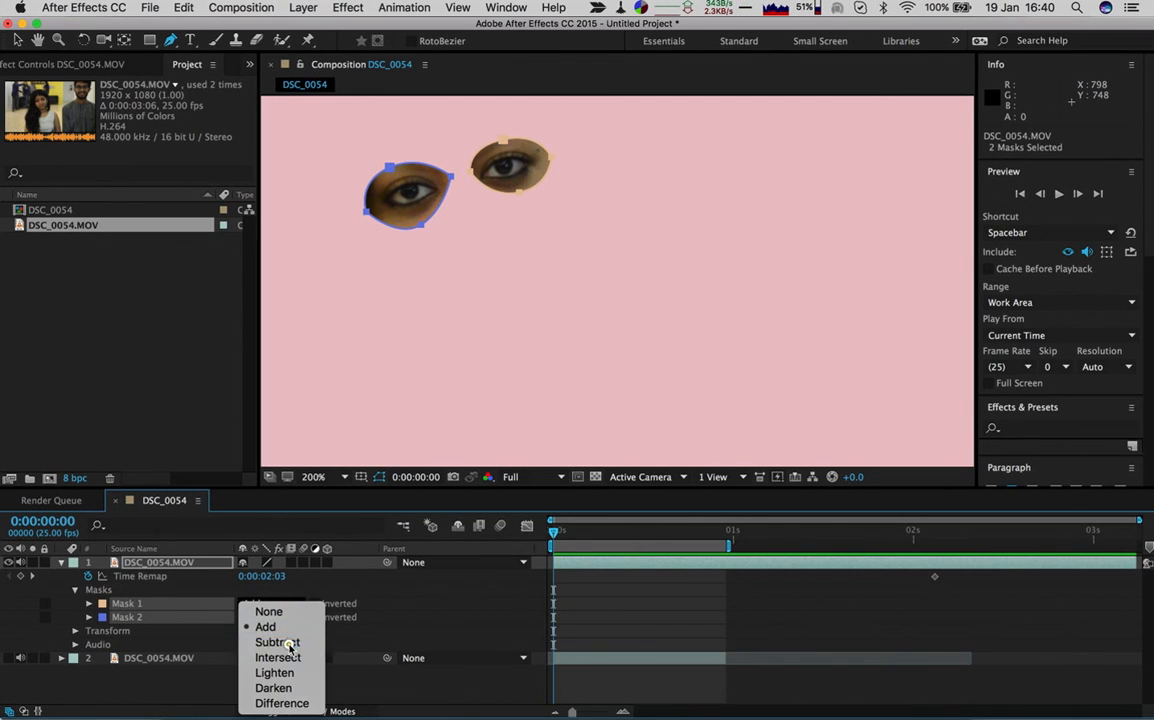
{"action": "left_click", "coordinate": [290, 642]}
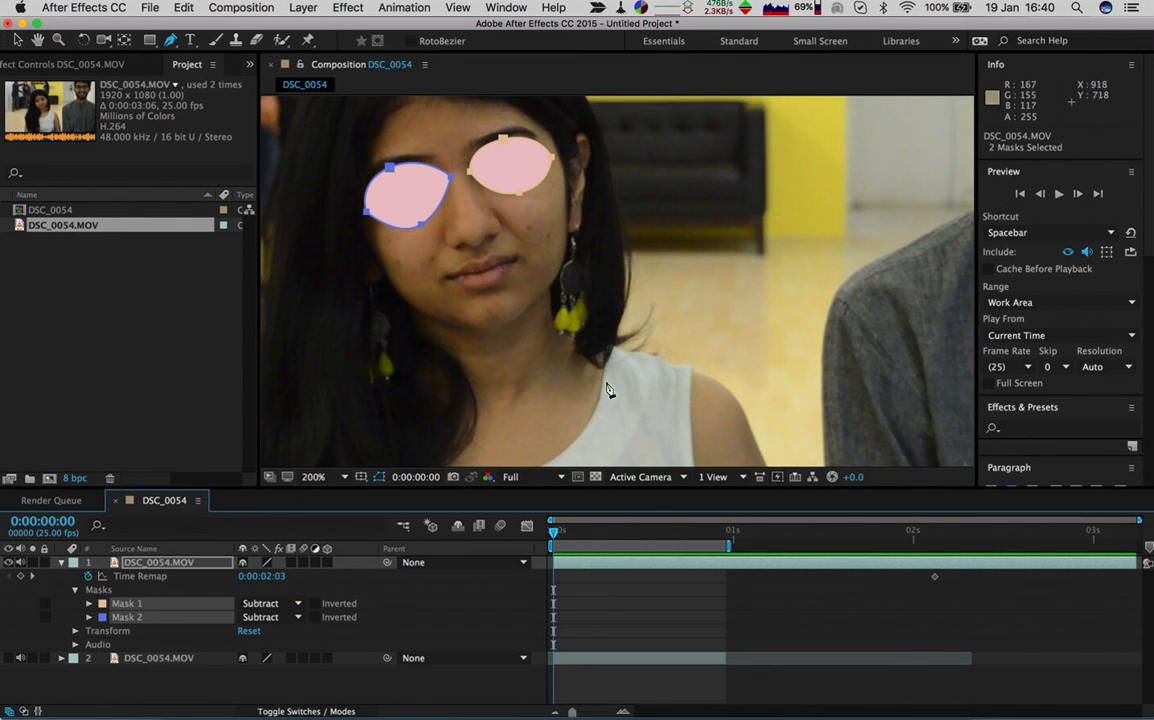
{"action": "key", "text": "super"}
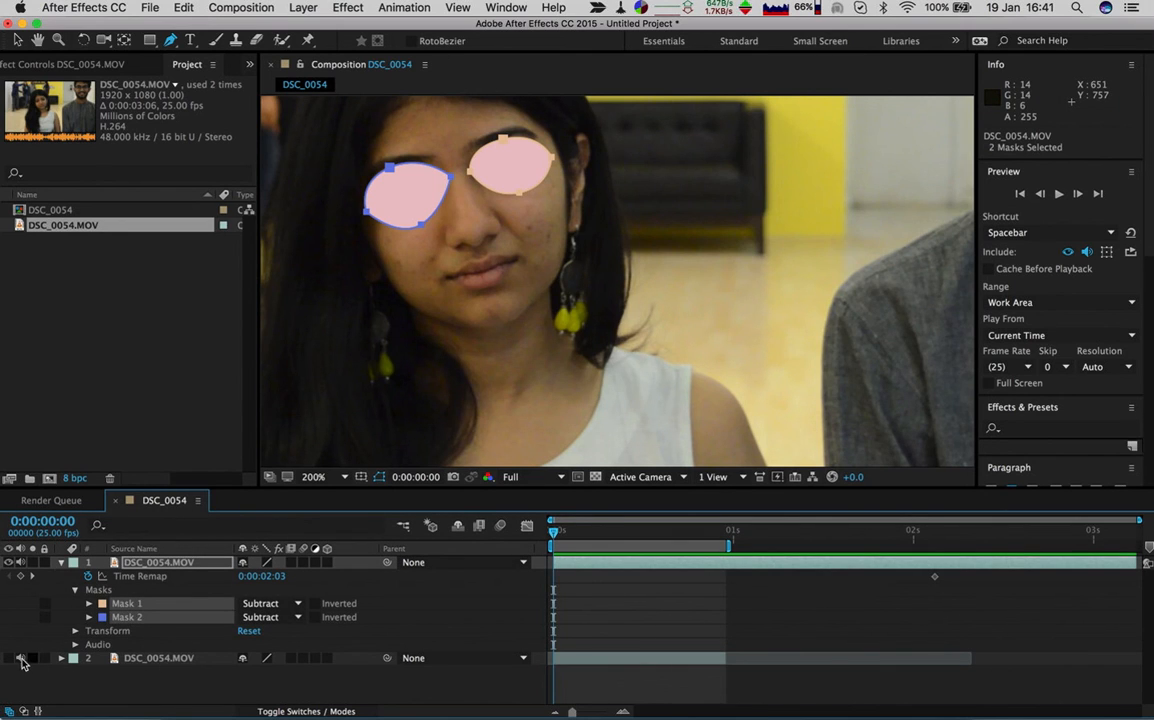
Make the lower DSC_0054.MOV layer visible again, scrub to 0:00:00:07 to check the eye cutouts, and deselect the masks.
{"action": "left_click", "coordinate": [9, 659]}
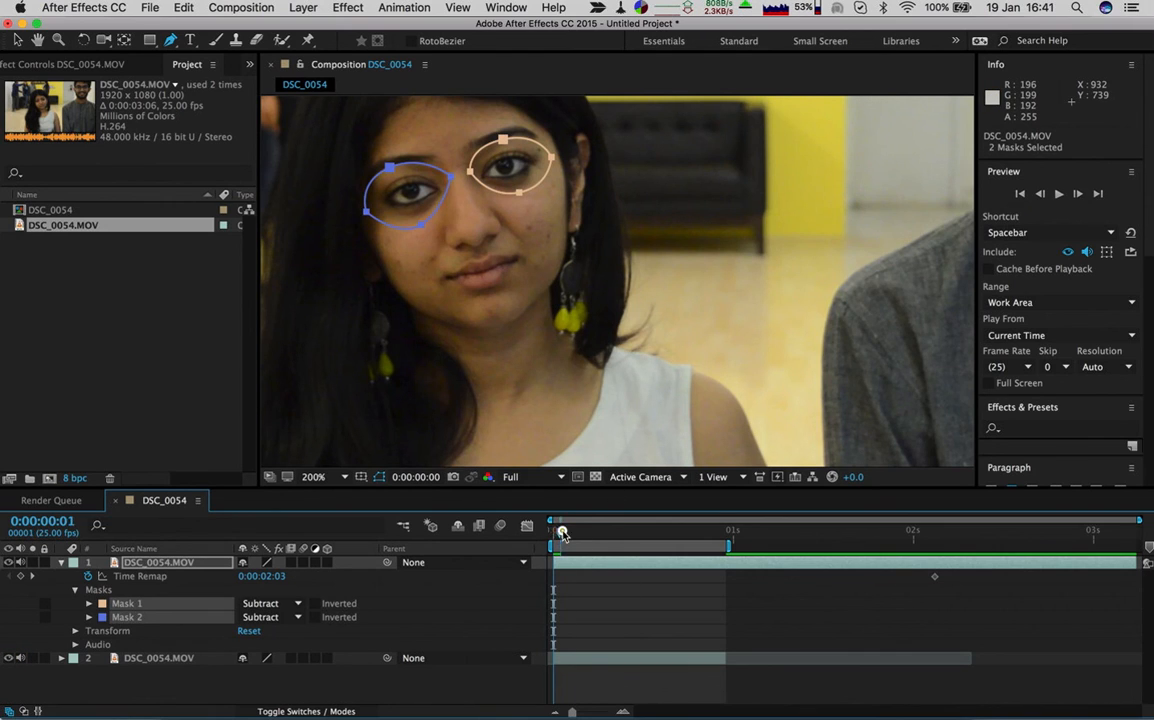
{"action": "left_click_drag", "start_coordinate": [562, 533], "coordinate": [604, 538]}
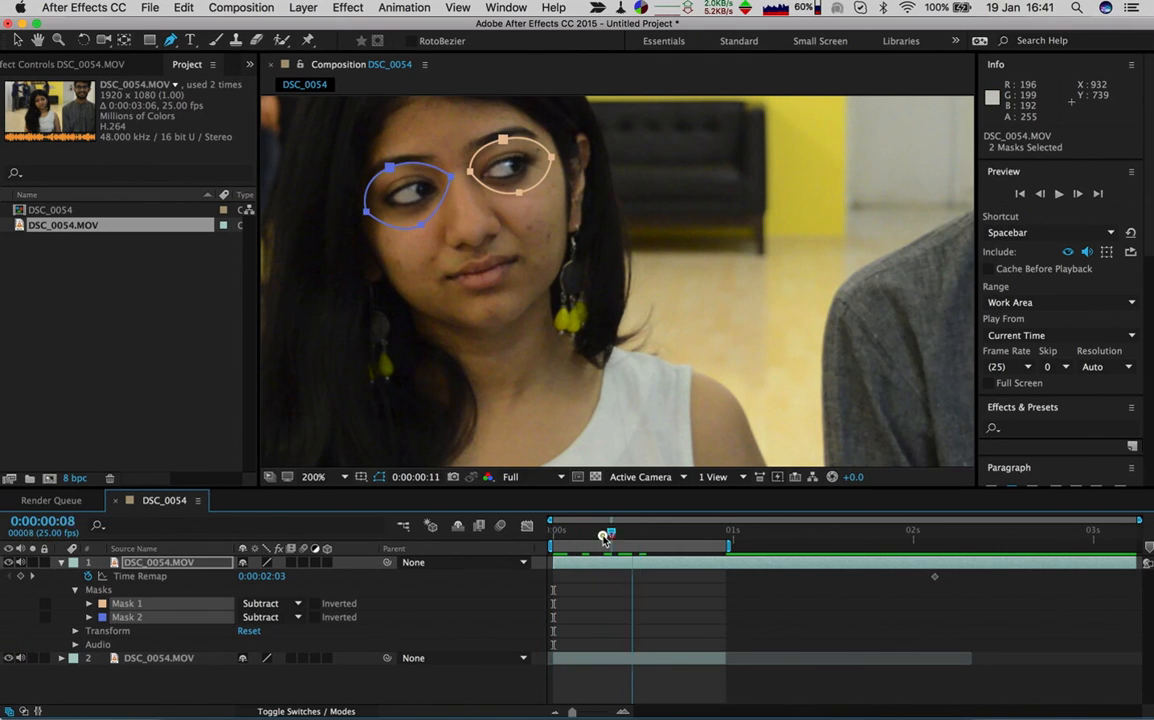
{"action": "left_click", "coordinate": [182, 672]}
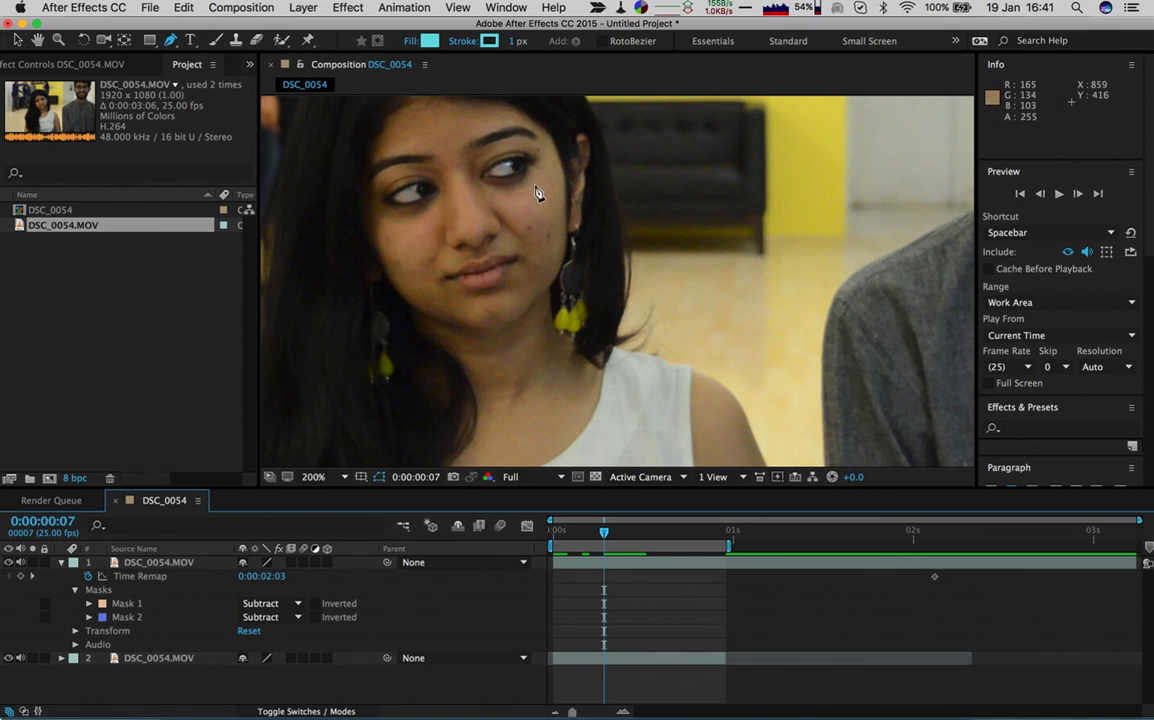
Feather Mask 1 and Mask 2 together by 31 pixels, and collapse and deselect the top layer.
{"action": "left_click", "coordinate": [118, 604]}
{"action": "left_click", "coordinate": [125, 617], "text": "shift"}
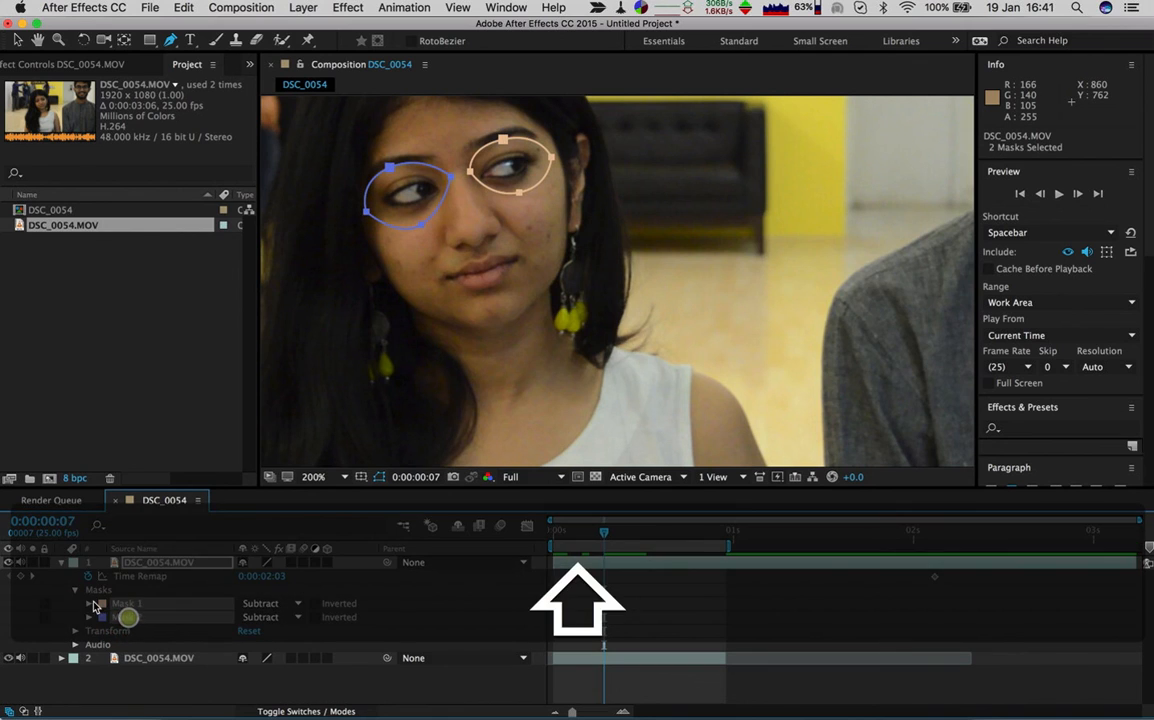
{"action": "left_click", "coordinate": [89, 604]}
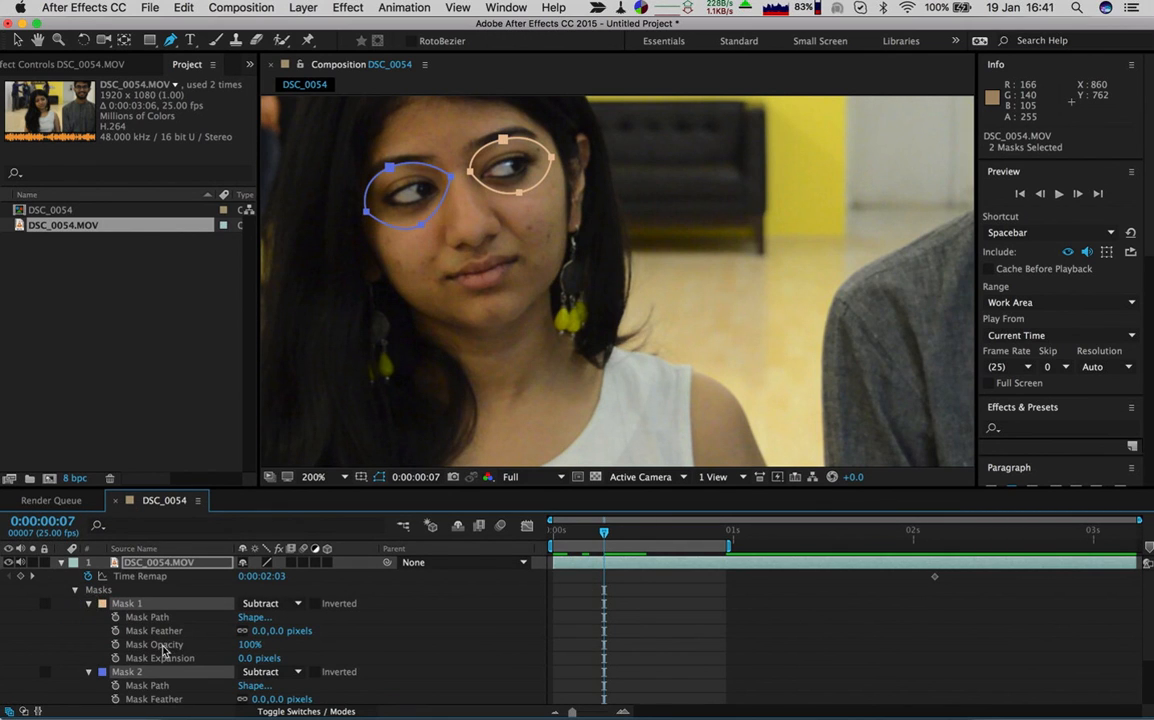
{"action": "left_click_drag", "start_coordinate": [260, 637], "coordinate": [289, 633]}
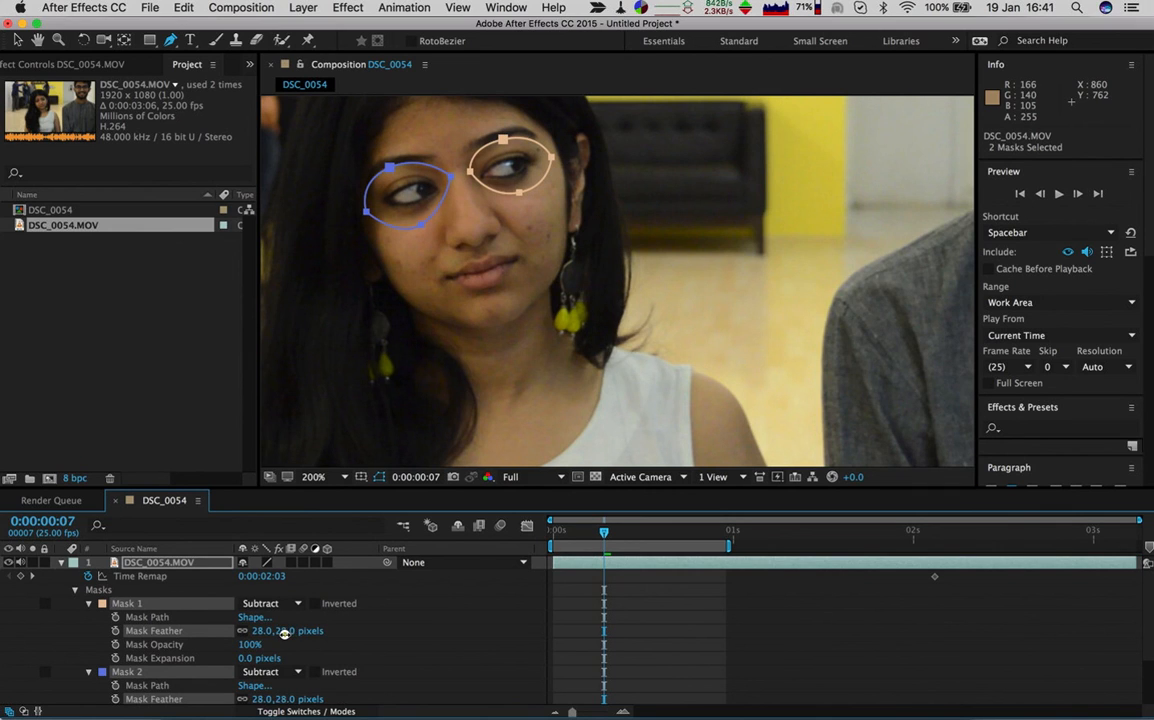
{"action": "scroll", "coordinate": [140, 631], "scroll_direction": "down", "scroll_amount": 5}
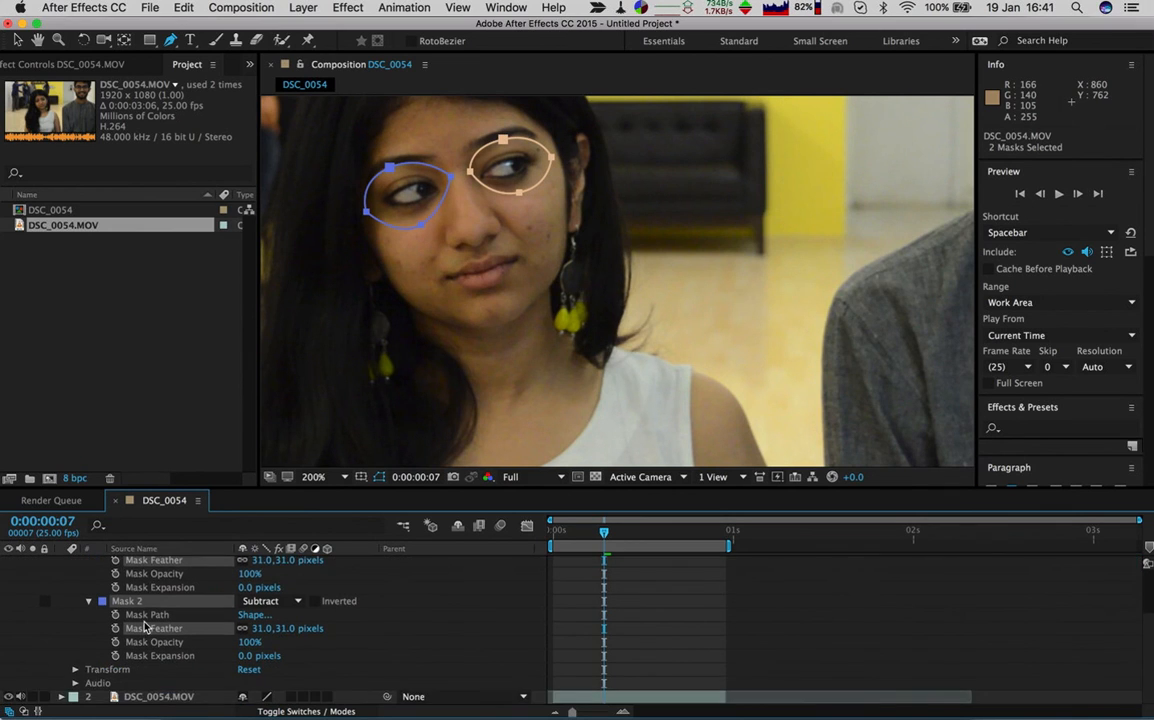
{"action": "scroll", "coordinate": [145, 628], "scroll_direction": "up", "scroll_amount": 5}
{"action": "scroll", "coordinate": [144, 627], "scroll_direction": "down", "scroll_amount": 5}
{"action": "scroll", "coordinate": [110, 598], "scroll_direction": "up", "scroll_amount": 5}
{"action": "left_click", "coordinate": [62, 563]}
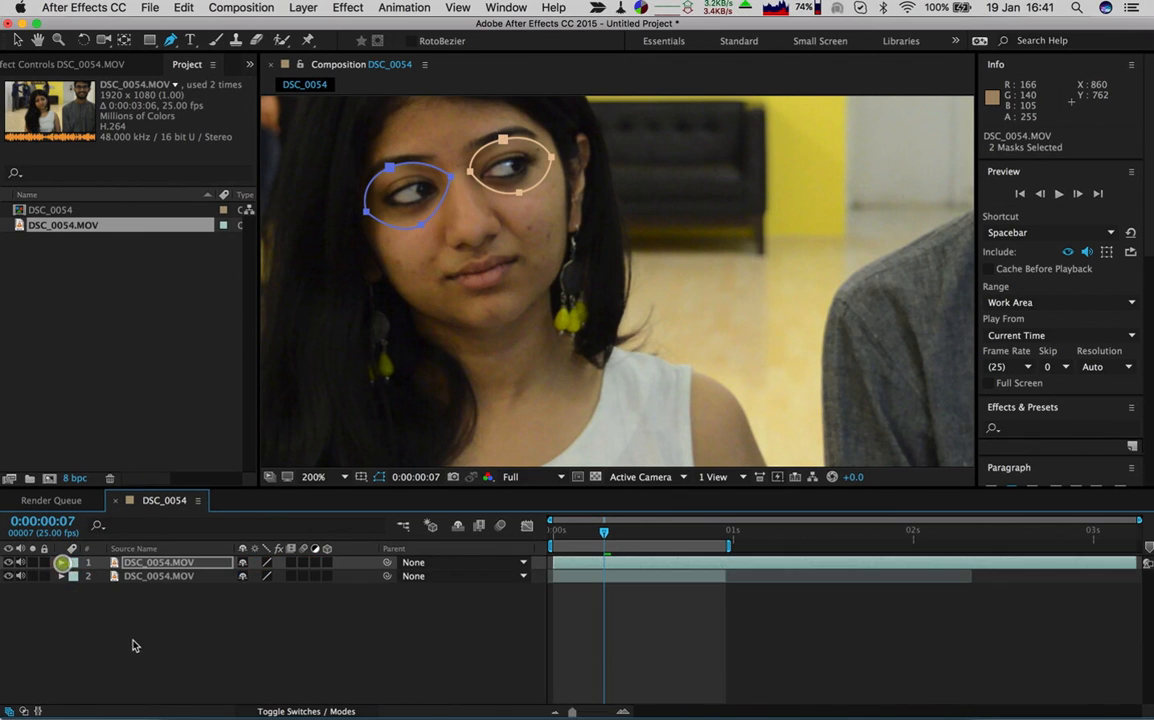
{"action": "left_click", "coordinate": [129, 631]}
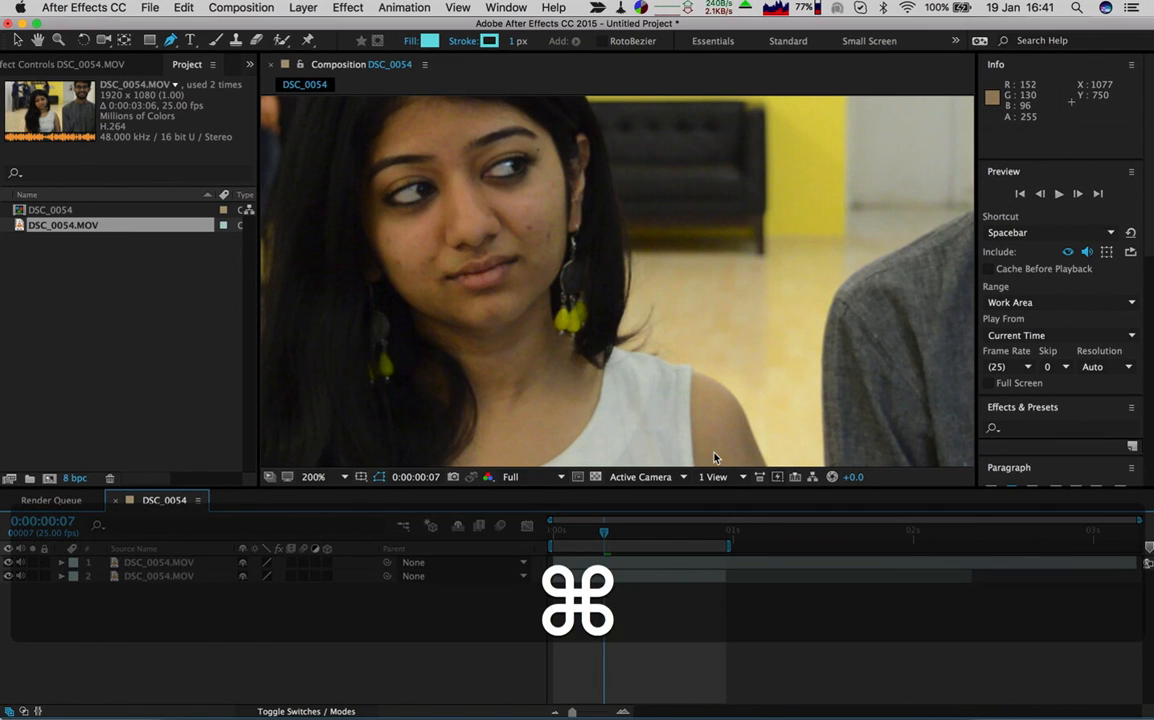
Fit the whole composition in view and play back the work area to check the moving eyes.
{"action": "left_click", "coordinate": [316, 478]}
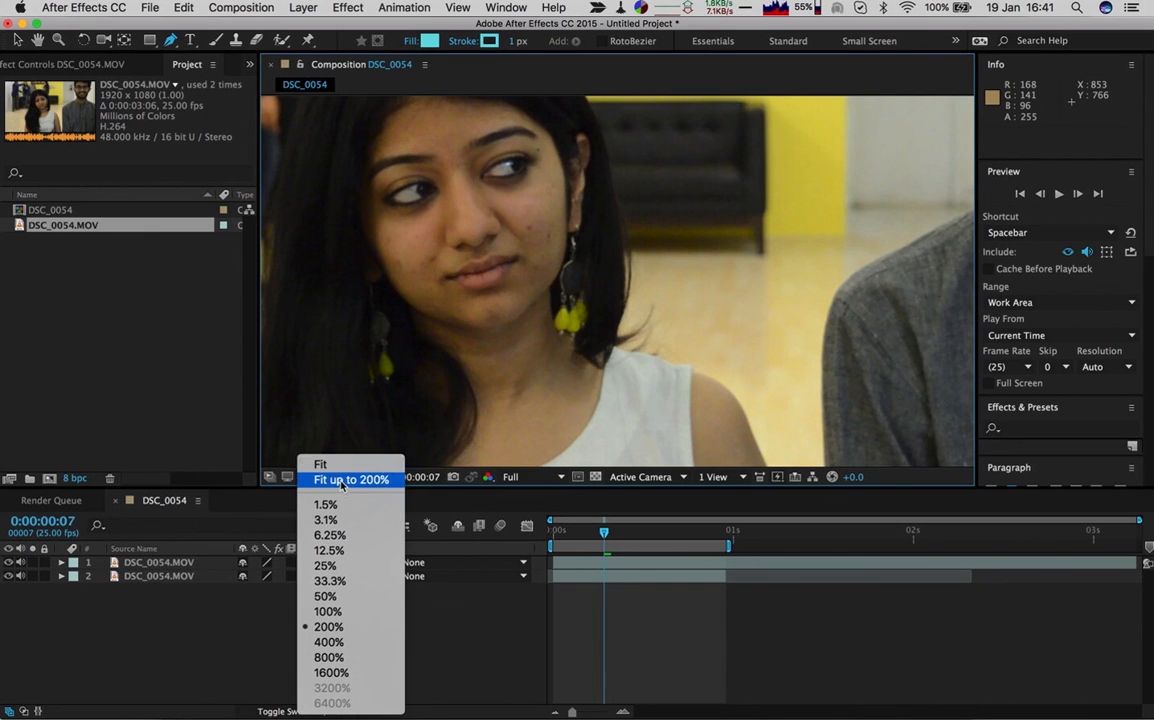
{"action": "left_click", "coordinate": [338, 463]}
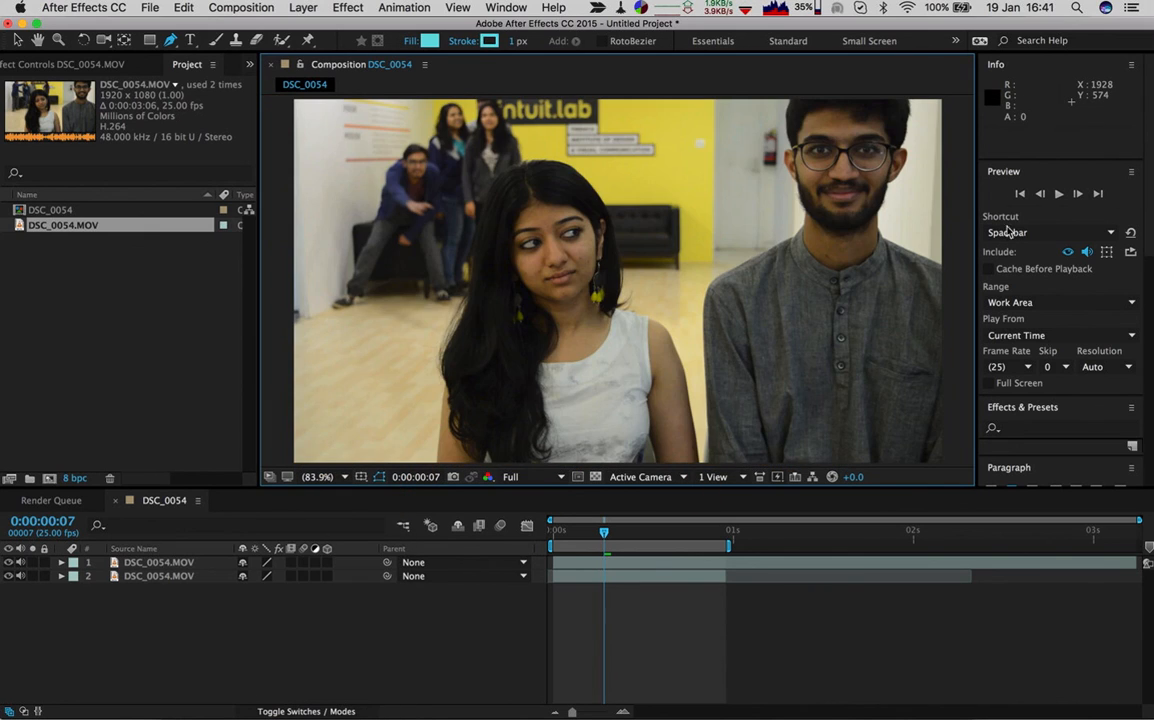
{"action": "left_click", "coordinate": [1058, 196]}
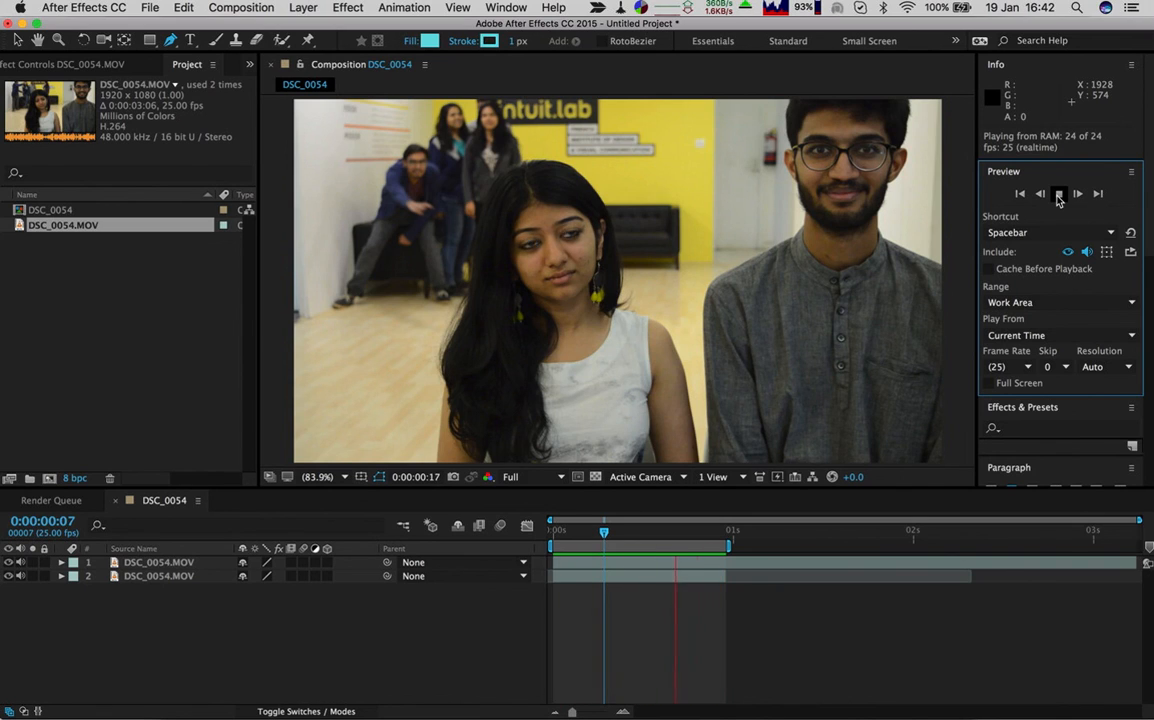
{"action": "left_click", "coordinate": [1058, 196]}
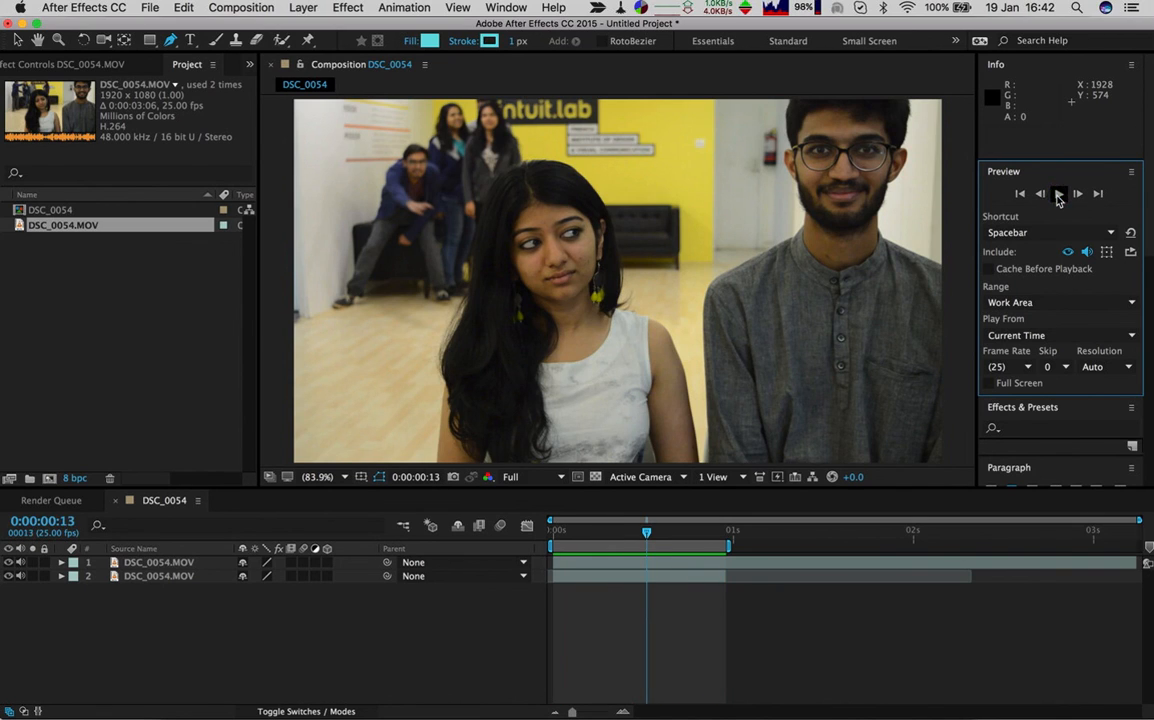